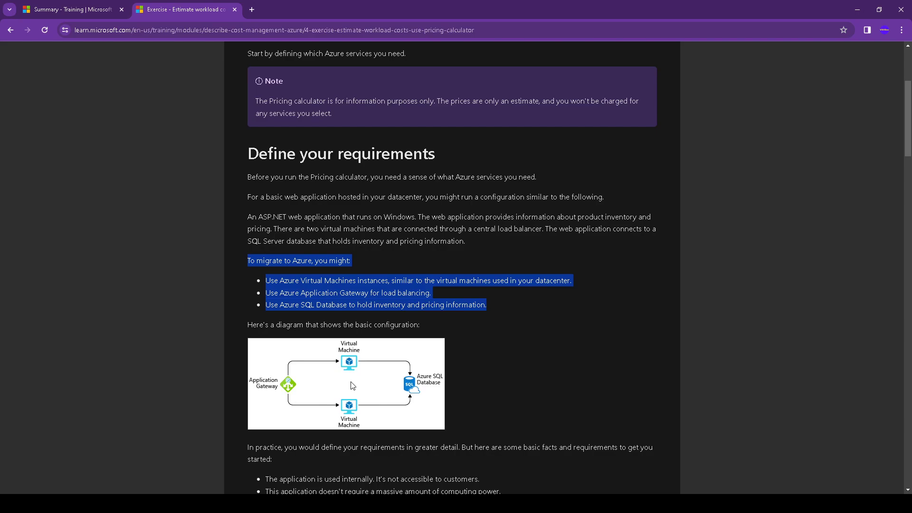
Enlarge the exercise page and read the basic configuration and workload requirements for the web application.
key("ctrl+plus")
key("ctrl+plus")
scroll(352, 384, "down", 3)
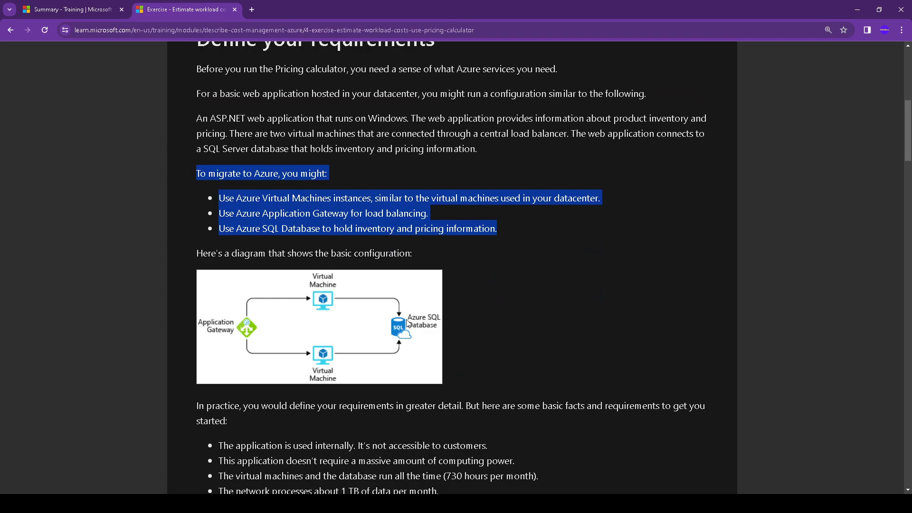
scroll(318, 342, "down", 3)
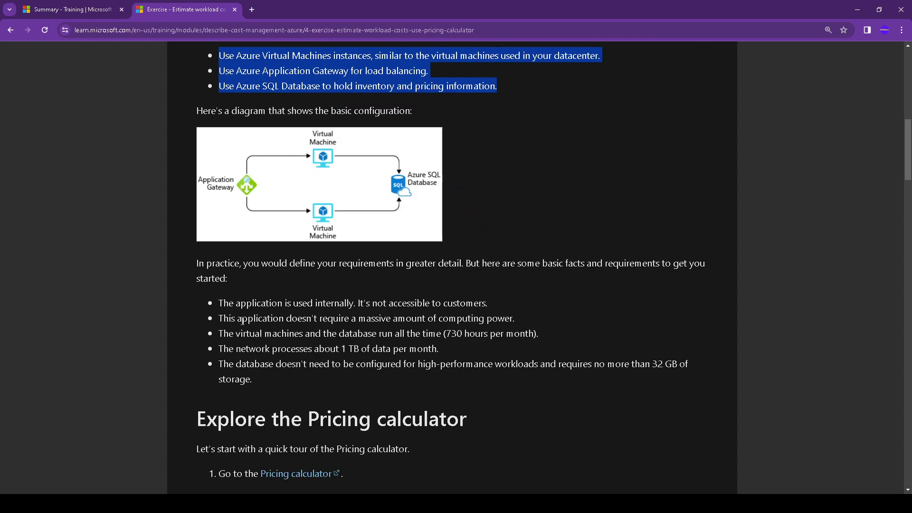
scroll(242, 343, "down", 1)
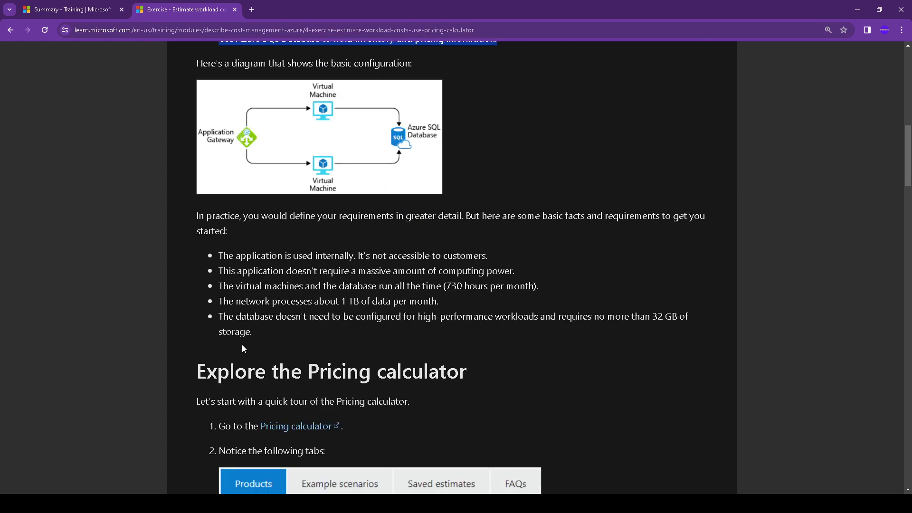
left_click_drag(209, 256, 383, 329)
scroll(311, 278, "down", 2)
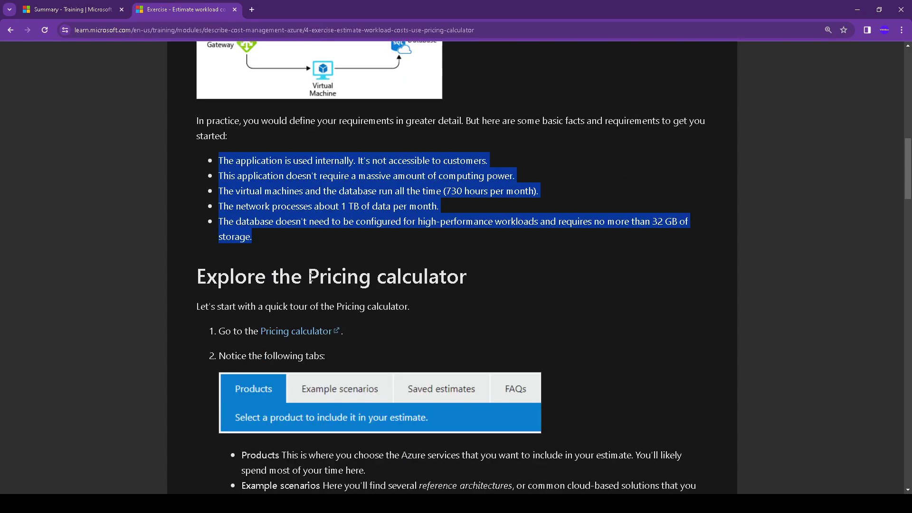
Open the linked Pricing calculator from the exercise in a separate browser tab.
middle_click(328, 337)
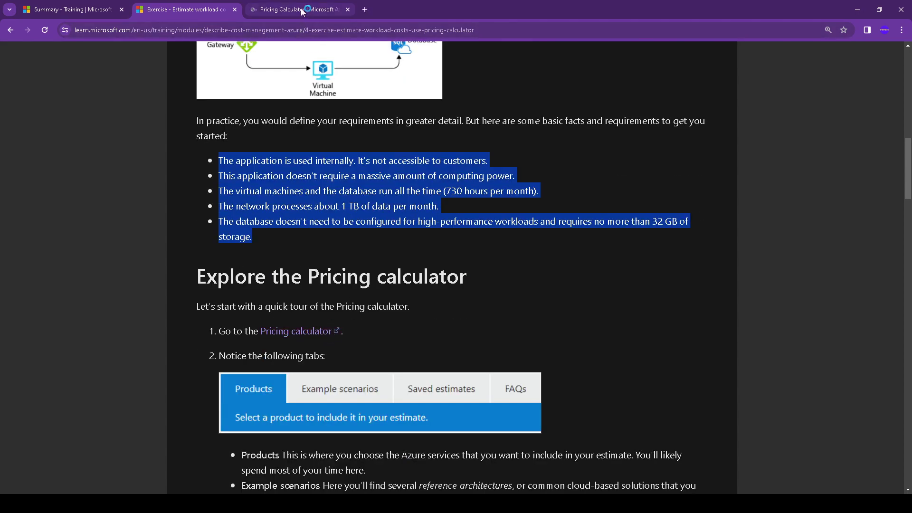
left_click(306, 10)
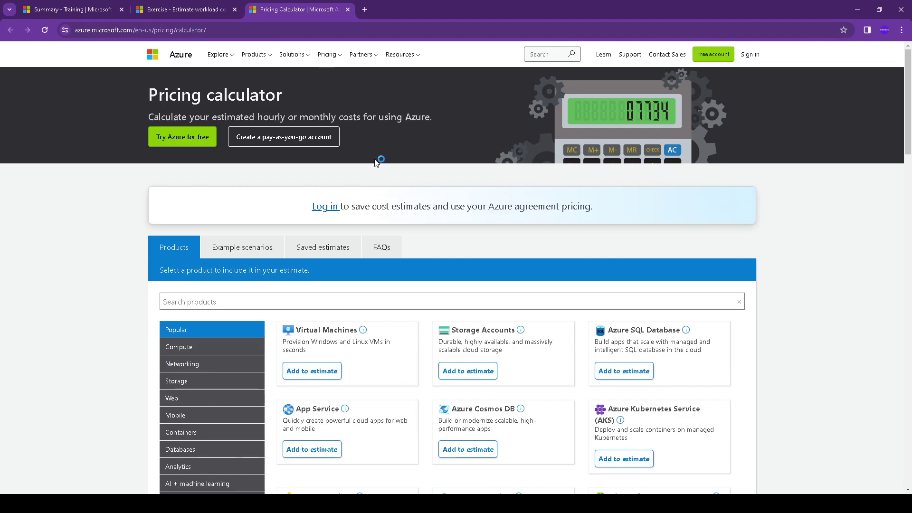
Return to the exercise and read the descriptions of the calculator's Products, Example scenarios, Saved estimates and FAQs sections.
left_click(181, 5)
scroll(273, 238, "down", 3)
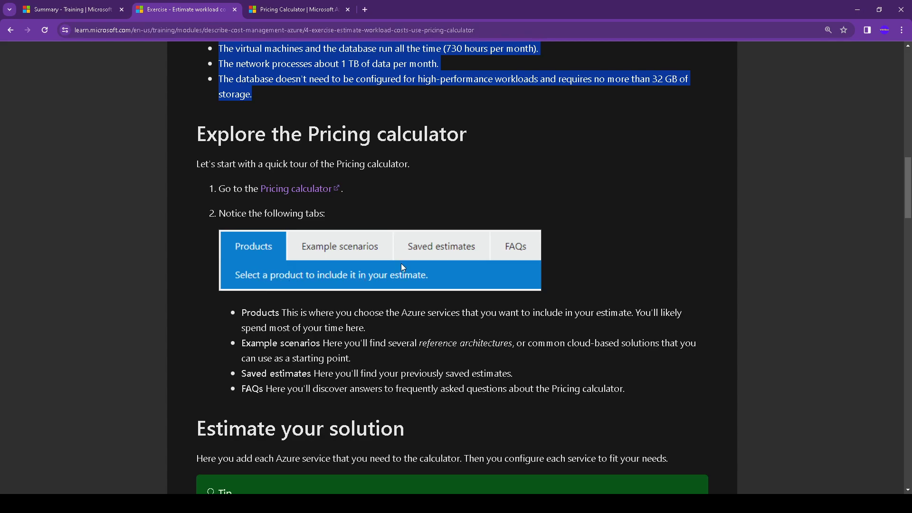
scroll(428, 279, "down", 1)
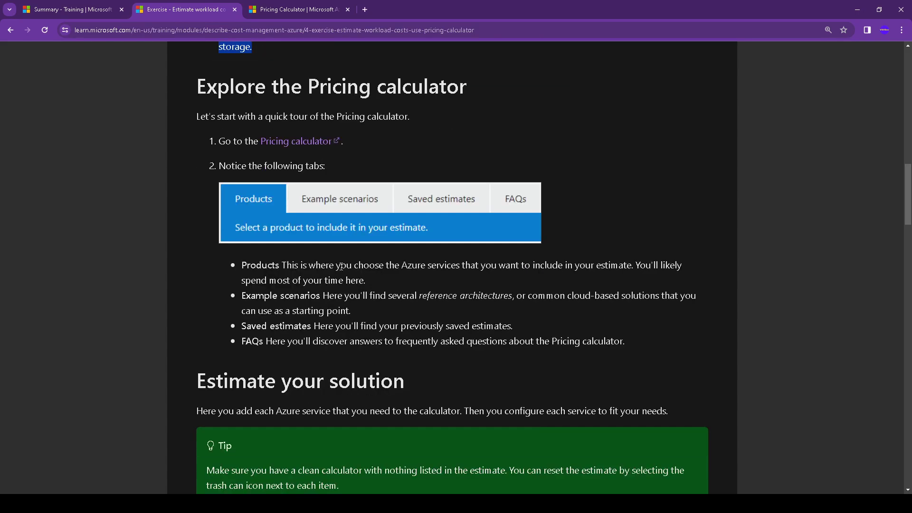
left_click_drag(240, 262, 365, 280)
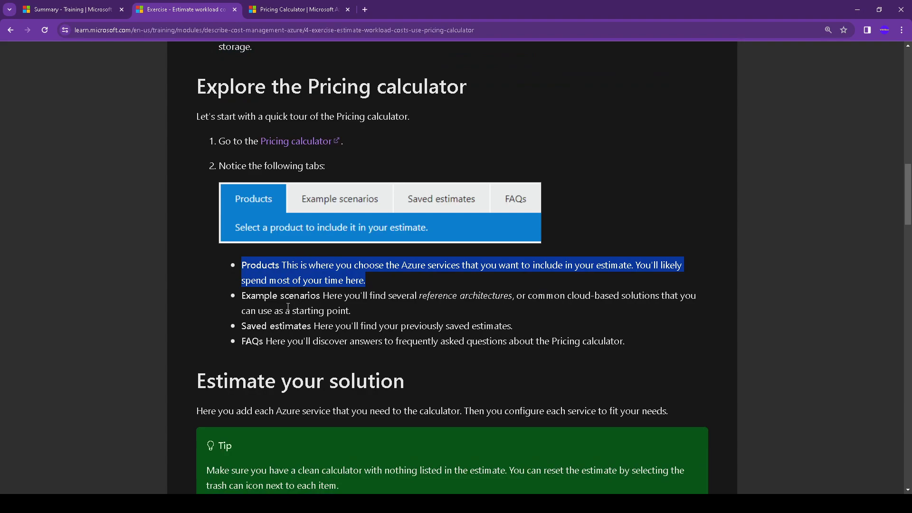
left_click_drag(240, 292, 385, 309)
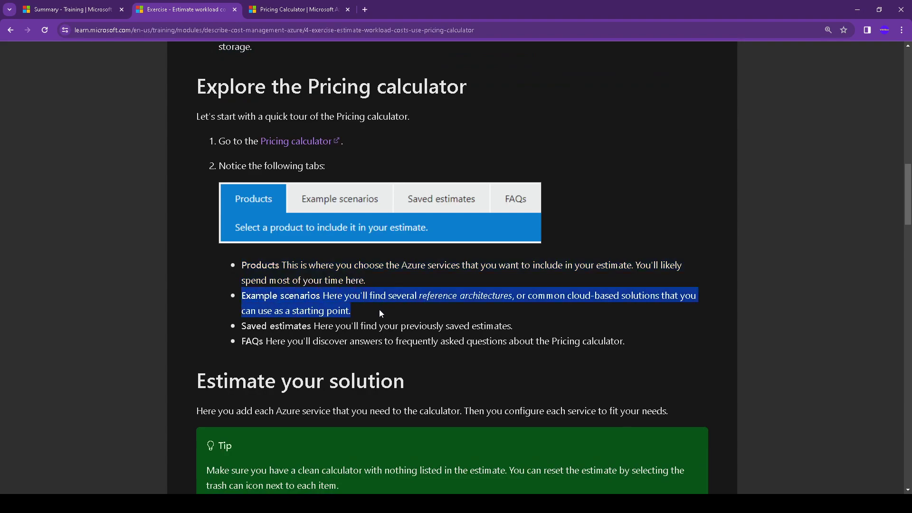
scroll(241, 320, "down", 1)
left_click_drag(245, 281, 436, 280)
left_click_drag(244, 292, 353, 294)
scroll(349, 304, "down", 2)
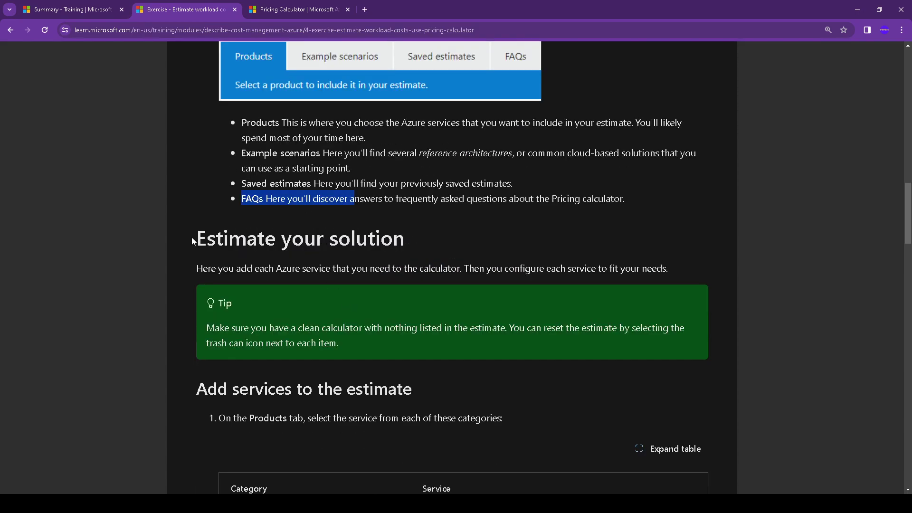
Read the exercise's instructions on which service from each category to add to the estimate.
left_click_drag(193, 241, 443, 245)
scroll(368, 324, "down", 2)
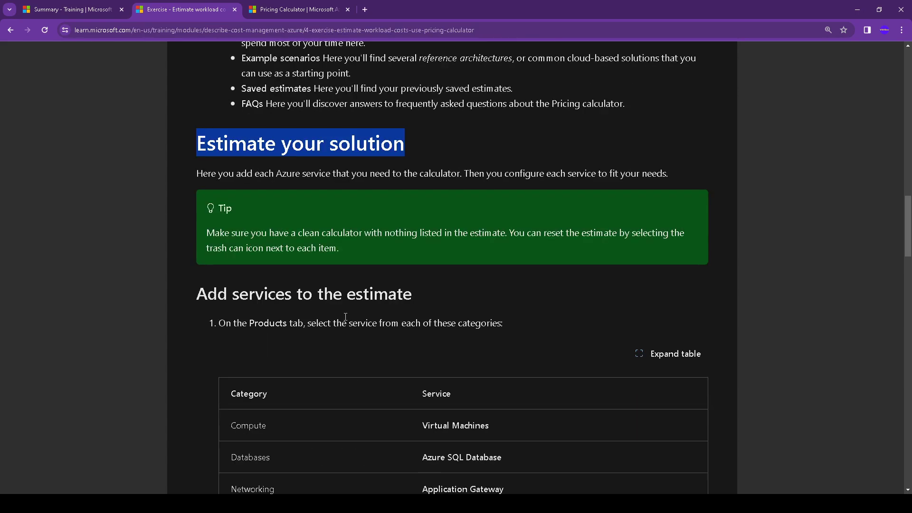
left_click_drag(197, 295, 496, 286)
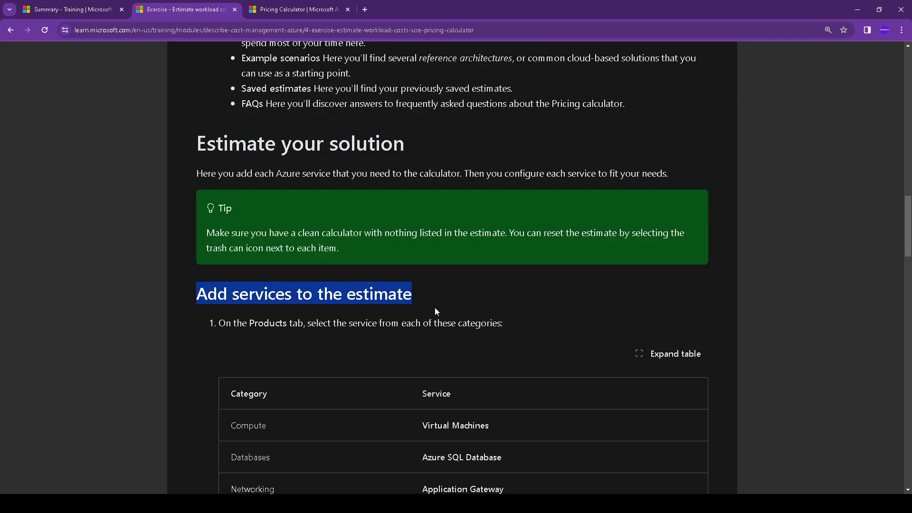
scroll(440, 306, "down", 2)
left_click_drag(308, 229, 506, 232)
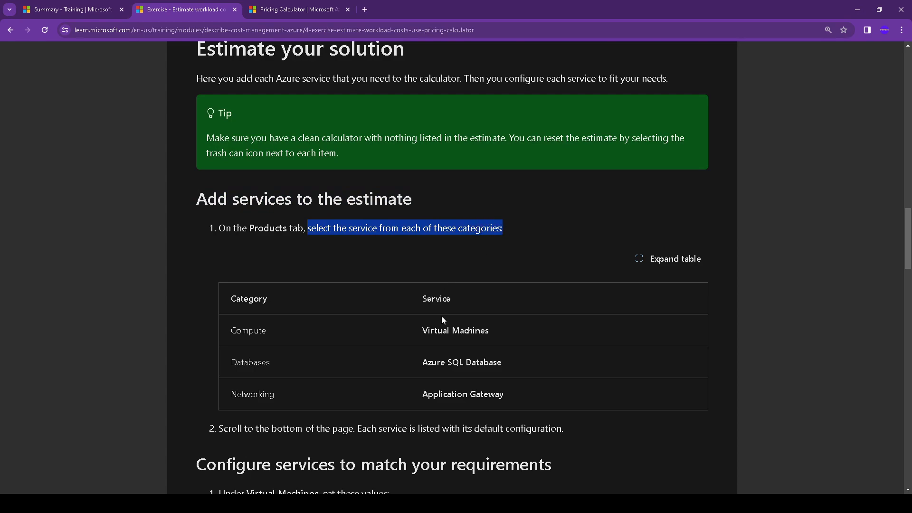
Add Virtual Machines from the Compute category to the estimate in the Pricing calculator.
key("ctrl+Tab")
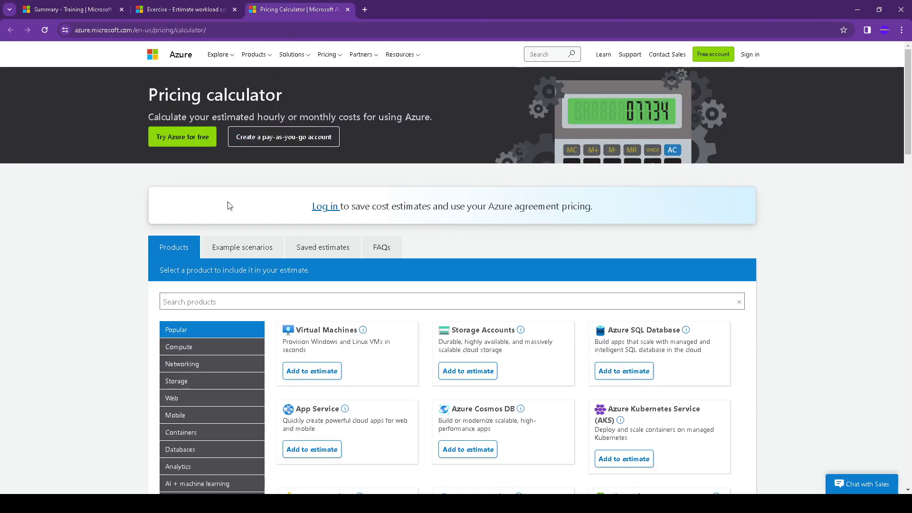
scroll(209, 317, "down", 1)
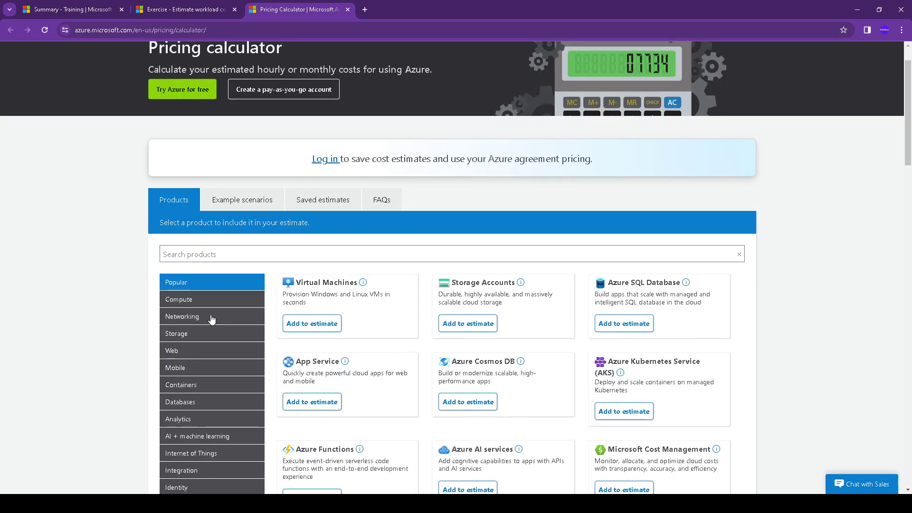
scroll(210, 316, "down", 1)
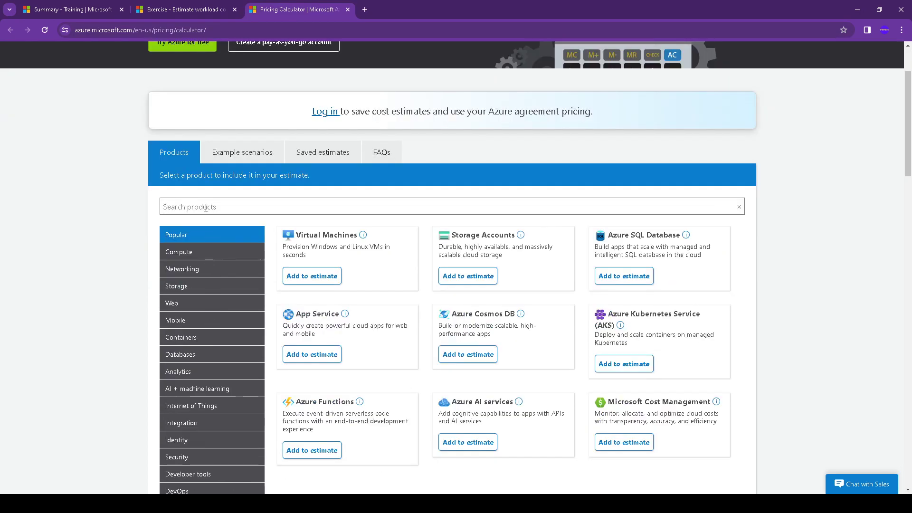
left_click(175, 7)
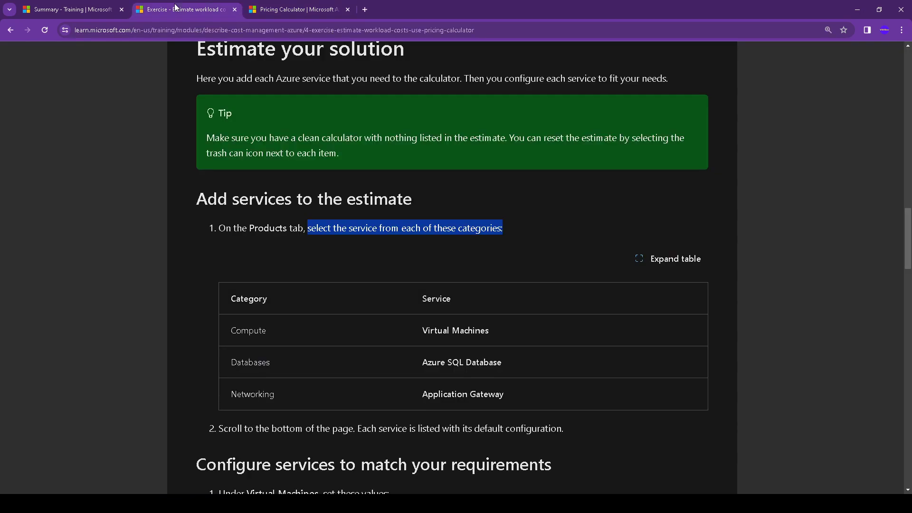
left_click(314, 7)
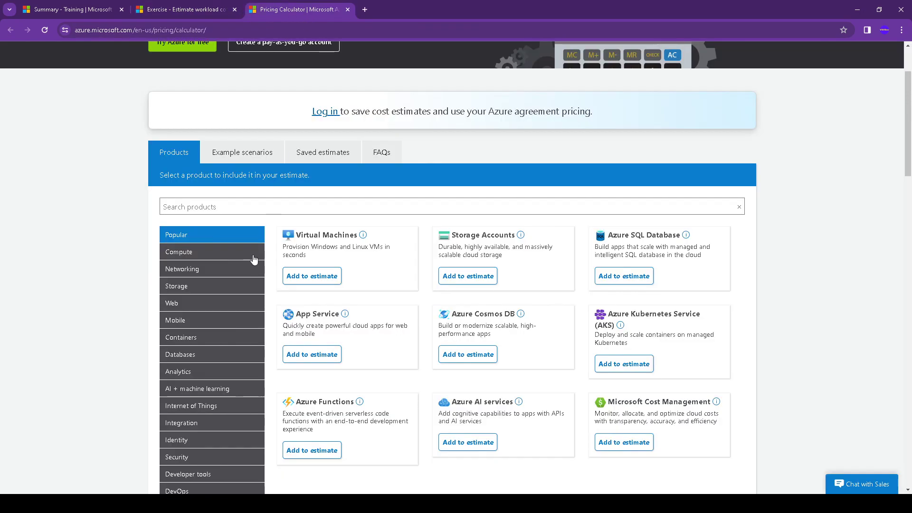
left_click(233, 255)
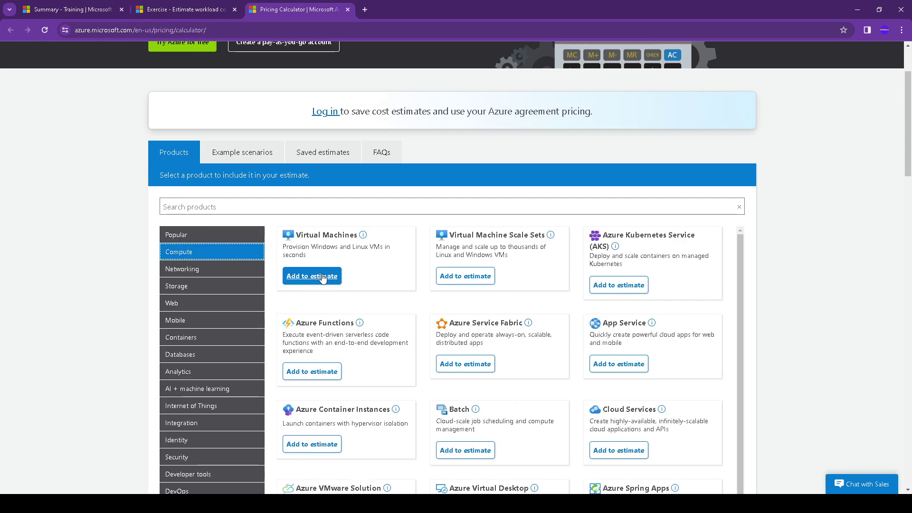
left_click(322, 279)
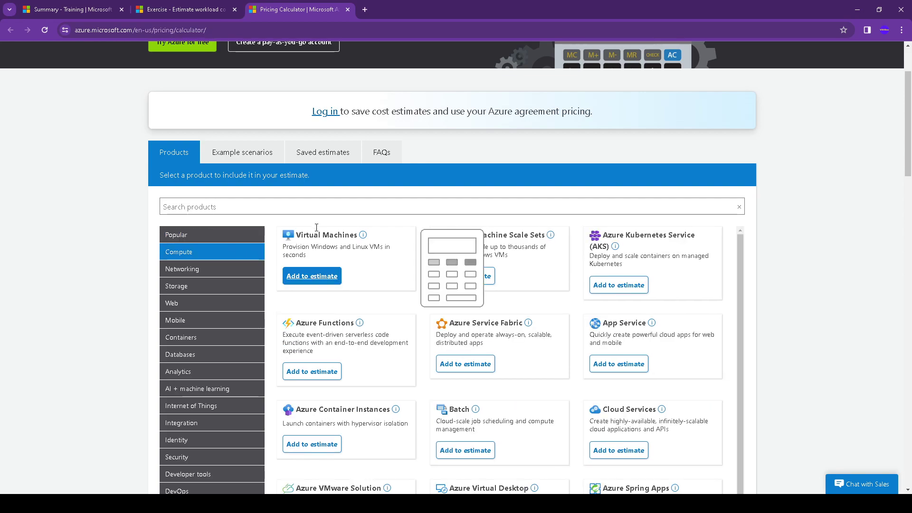
Check the exercise's service table and add Azure SQL Database from the Databases category to the estimate.
left_click(195, 5)
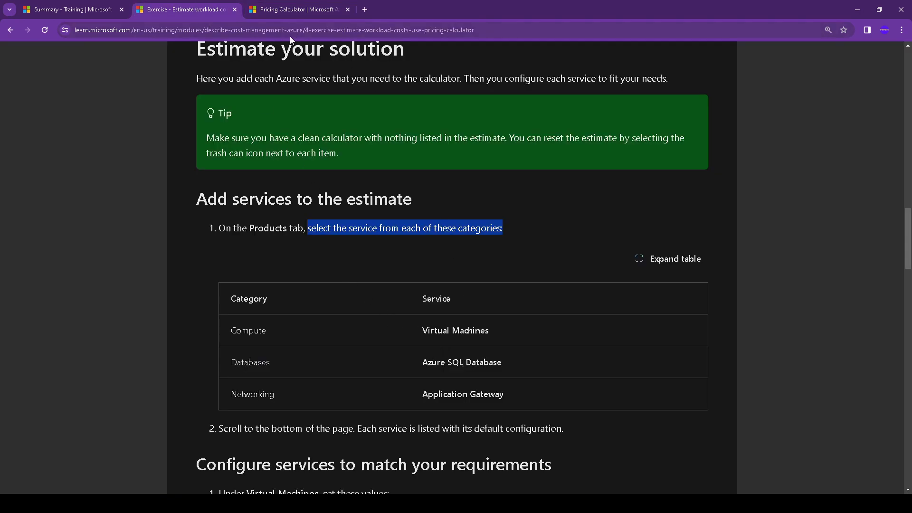
left_click(295, 10)
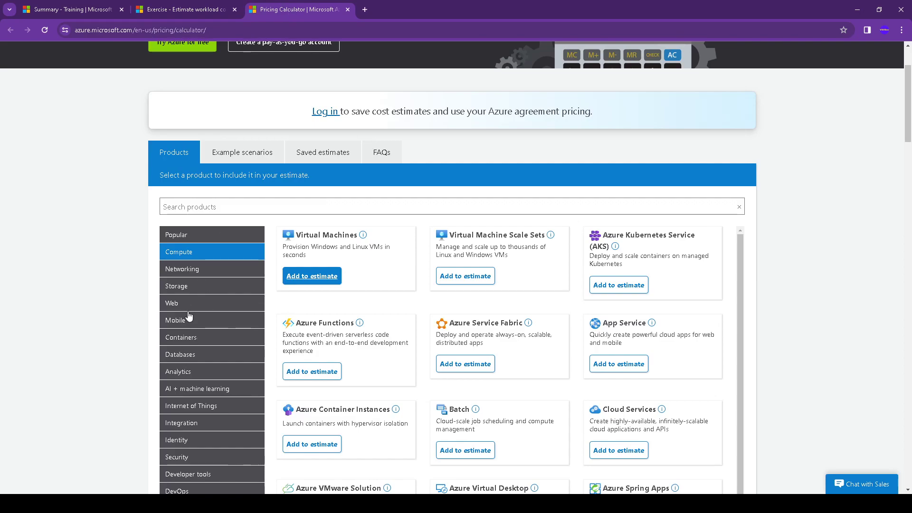
left_click(193, 354)
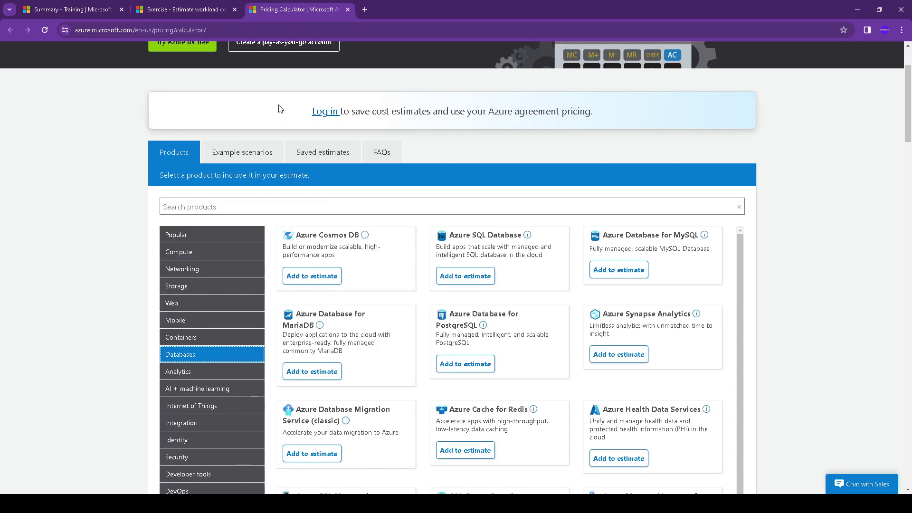
left_click(171, 11)
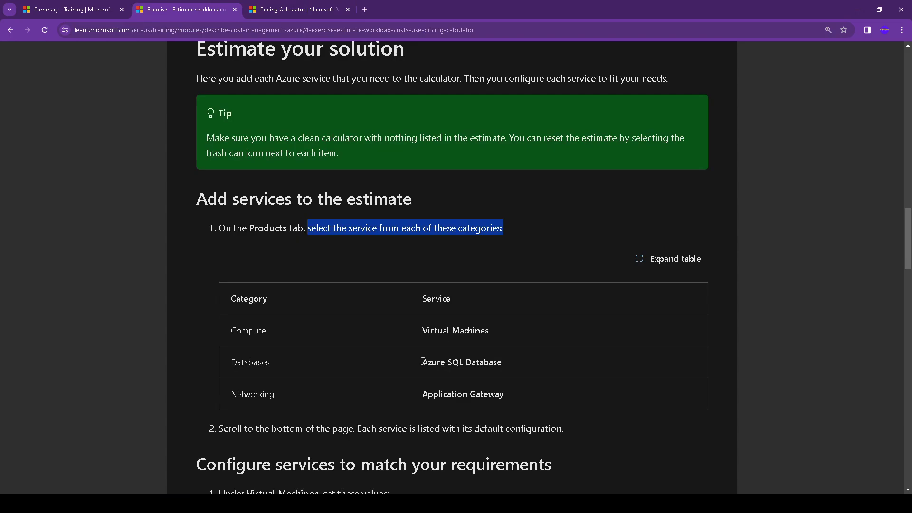
left_click_drag(423, 361, 509, 364)
left_click(295, 9)
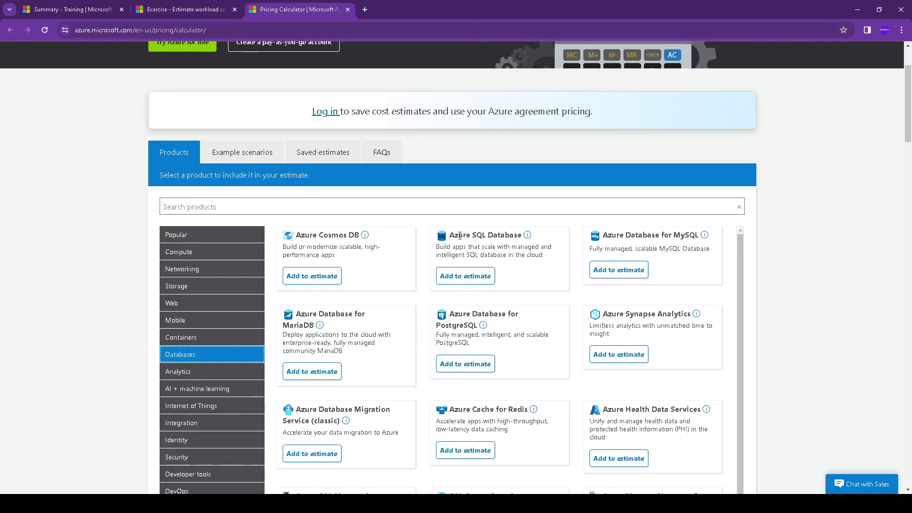
left_click(470, 277)
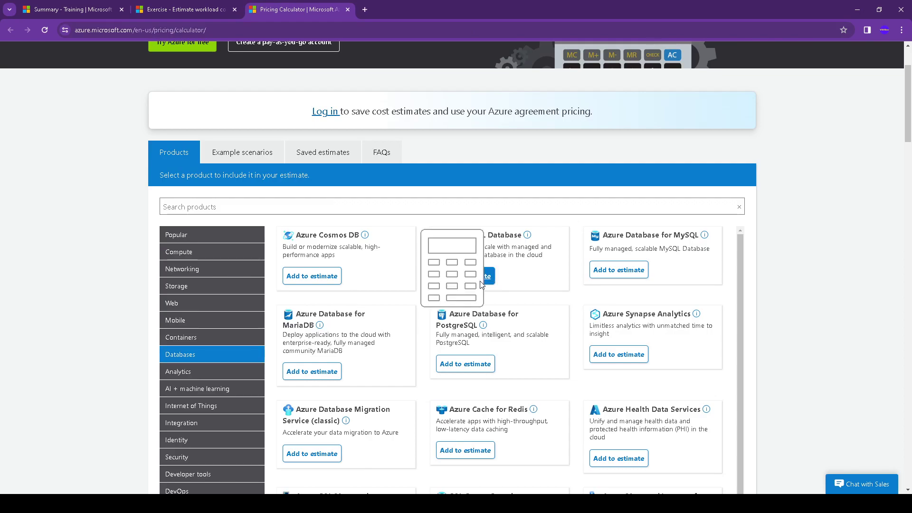
Check the exercise's Networking entry and add Application Gateway from that category to the estimate.
left_click(185, 10)
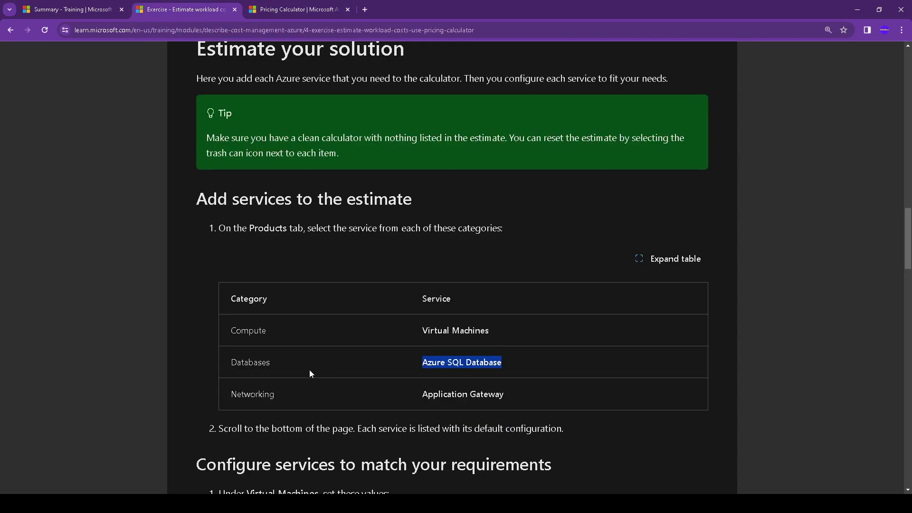
left_click_drag(422, 394, 504, 394)
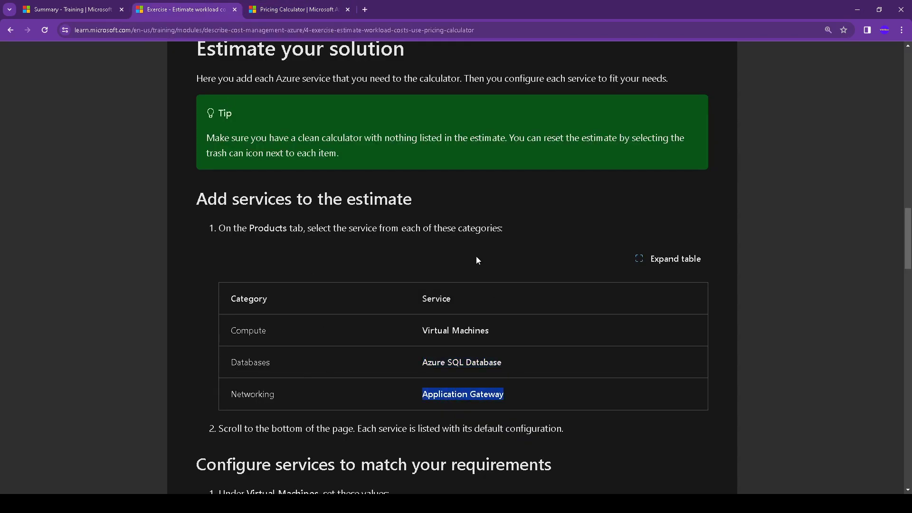
left_click(294, 9)
left_click(189, 269)
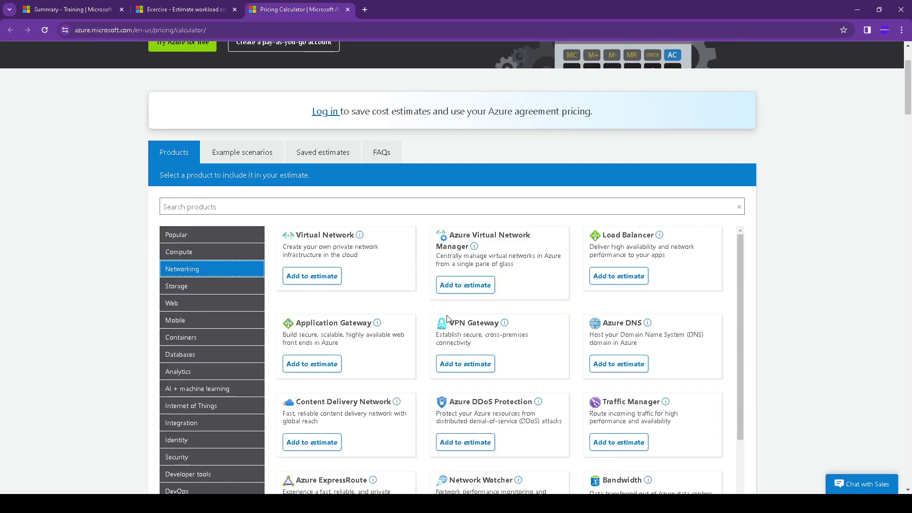
left_click(318, 364)
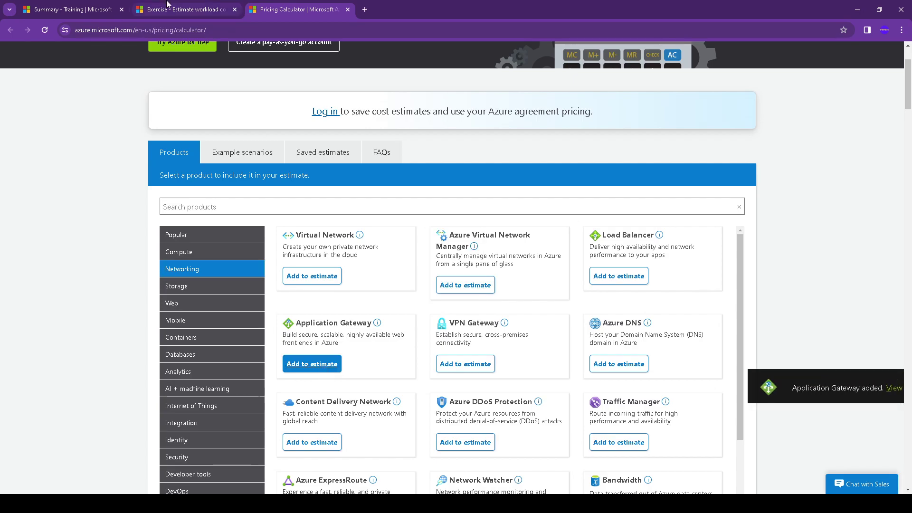
Return to the exercise and read the settings required for Virtual Machines under the service configuration section.
left_click(186, 9)
scroll(354, 240, "down", 2)
scroll(355, 241, "down", 2)
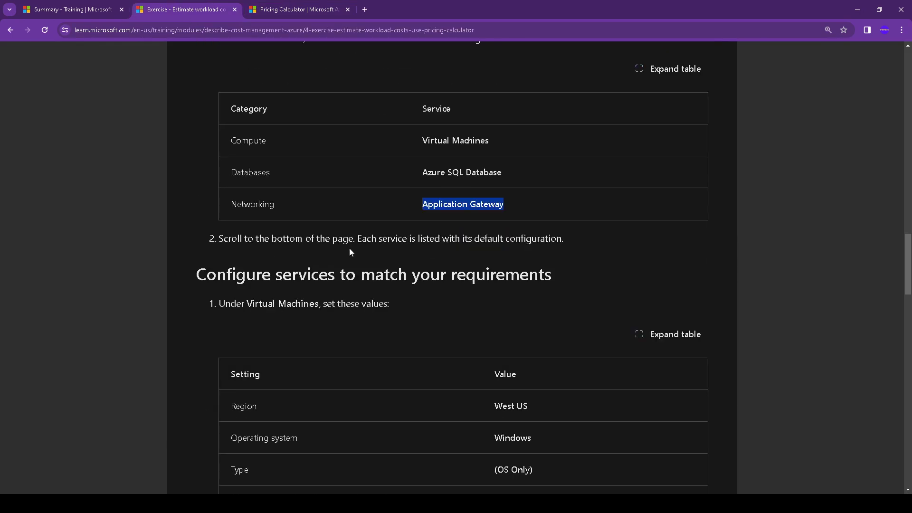
left_click_drag(195, 269, 556, 264)
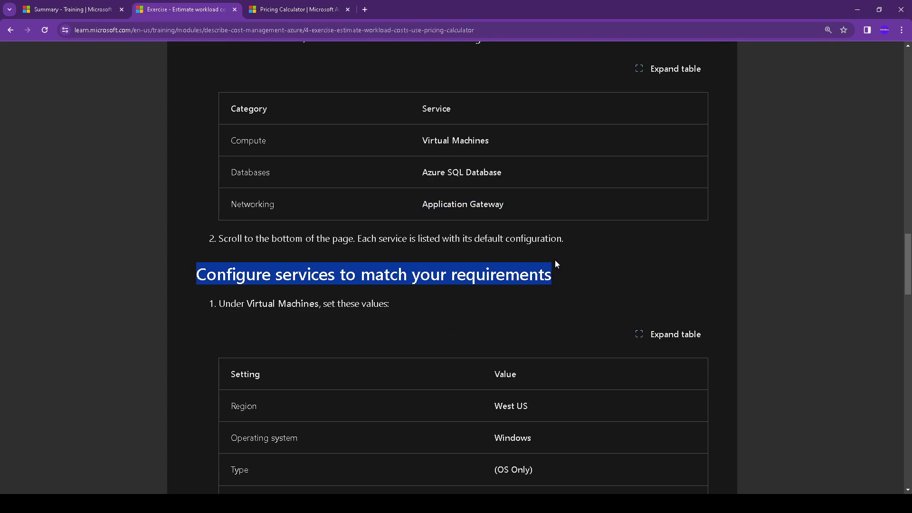
scroll(254, 179, "down", 2)
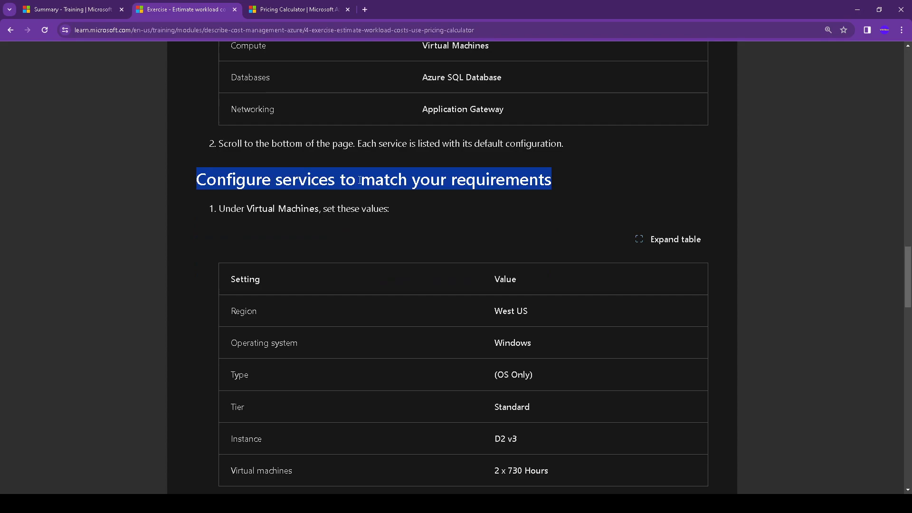
scroll(389, 189, "down", 2)
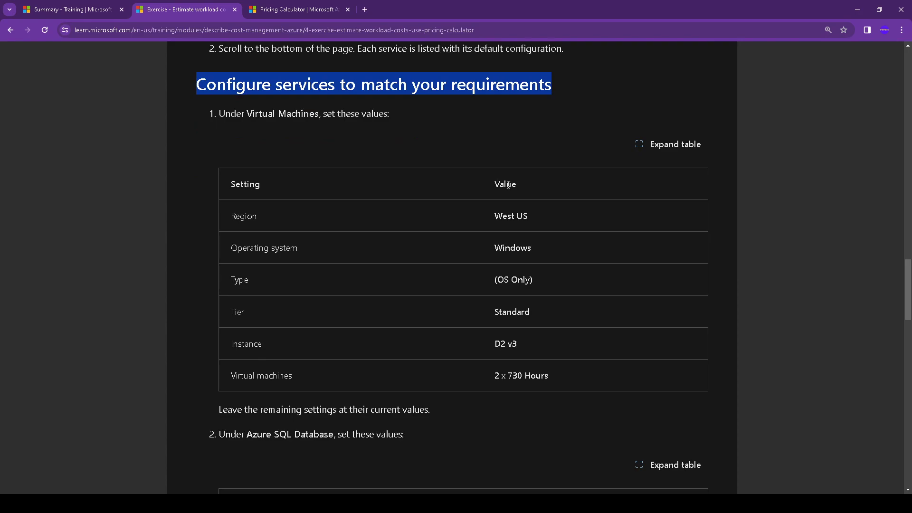
Check the Virtual Machines region in the exercise, then dismiss the limited-time offer and rearrange notices in the Pricing calculator.
triple_click(506, 212)
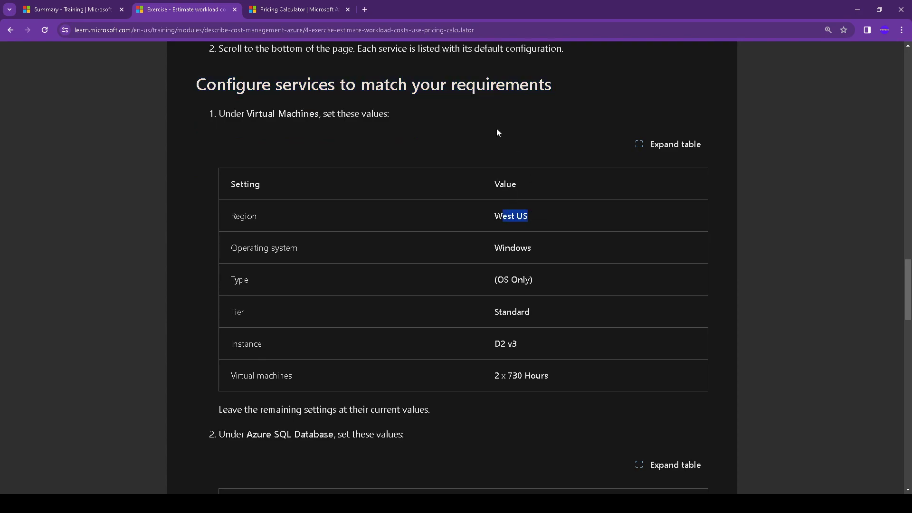
left_click(295, 10)
scroll(411, 296, "down", 12)
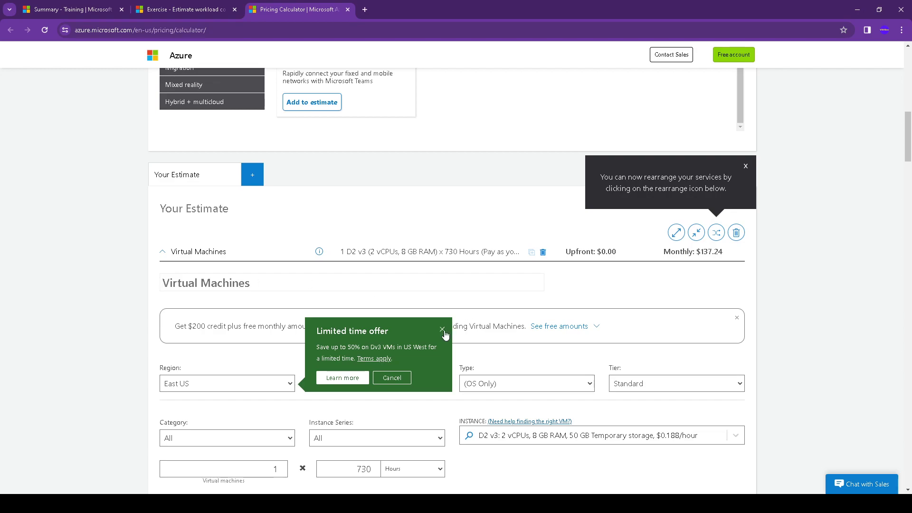
left_click(442, 330)
left_click(745, 166)
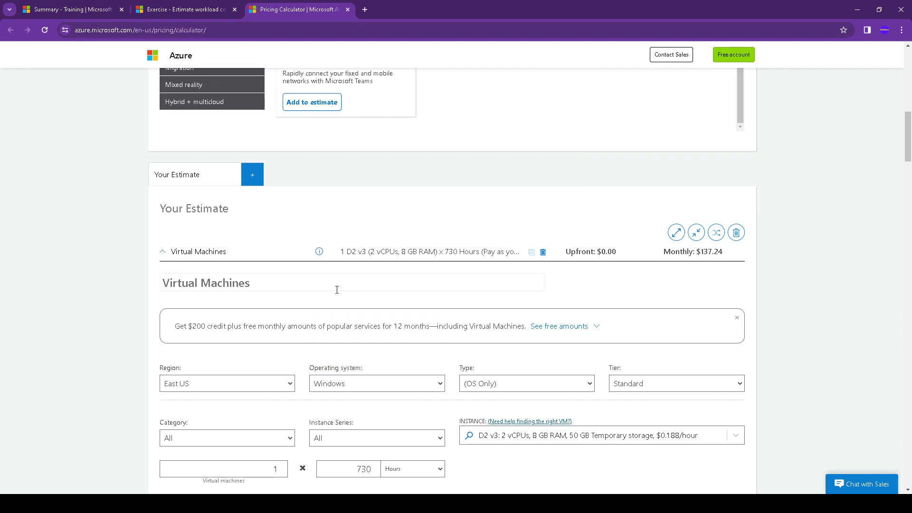
Set the Virtual Machines region to West US, rechecking it against the exercise, and dismiss the limited-time offer.
scroll(337, 289, "down", 2)
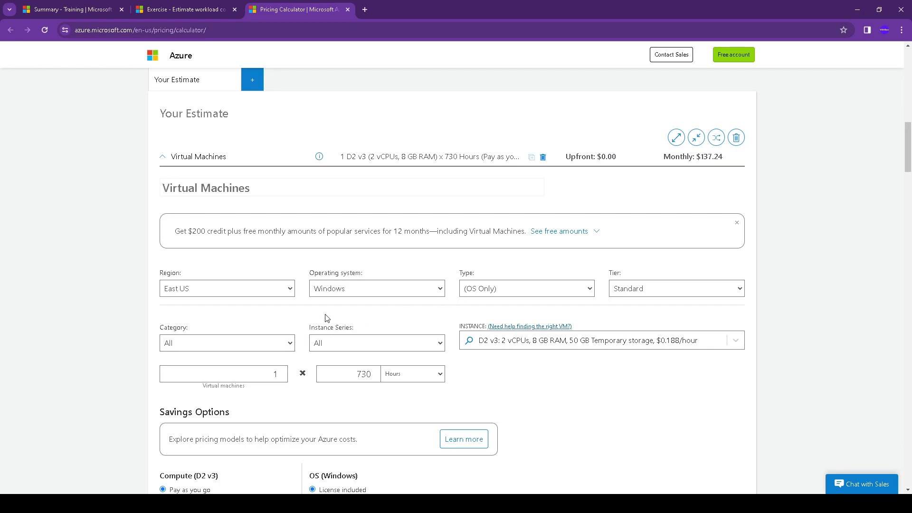
scroll(258, 303, "down", 2)
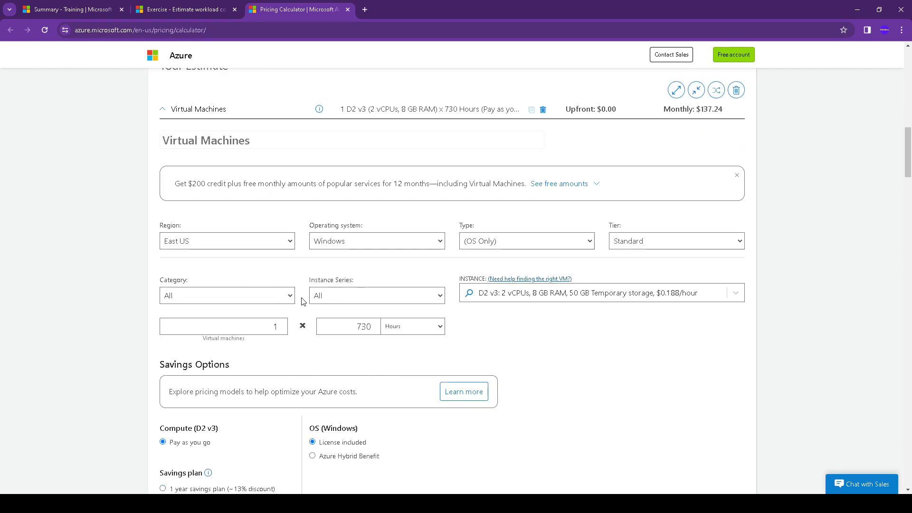
scroll(304, 301, "down", 8)
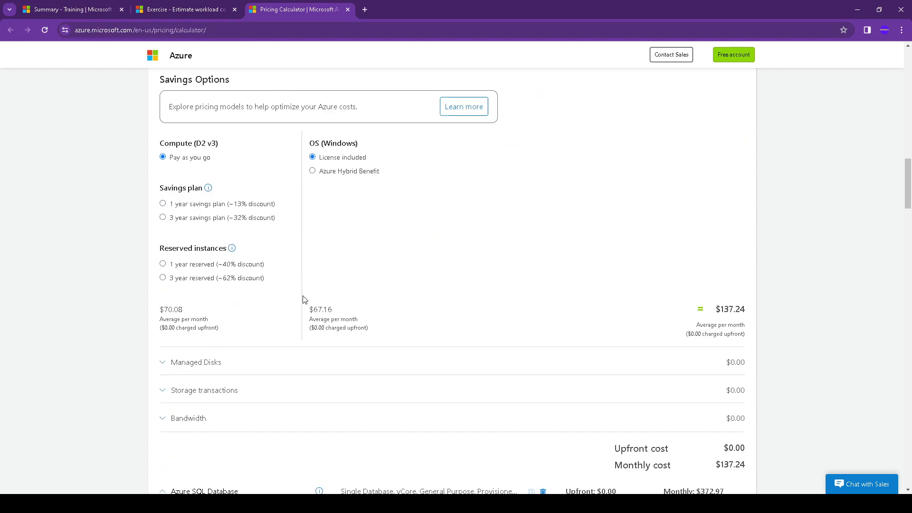
scroll(305, 300, "up", 7)
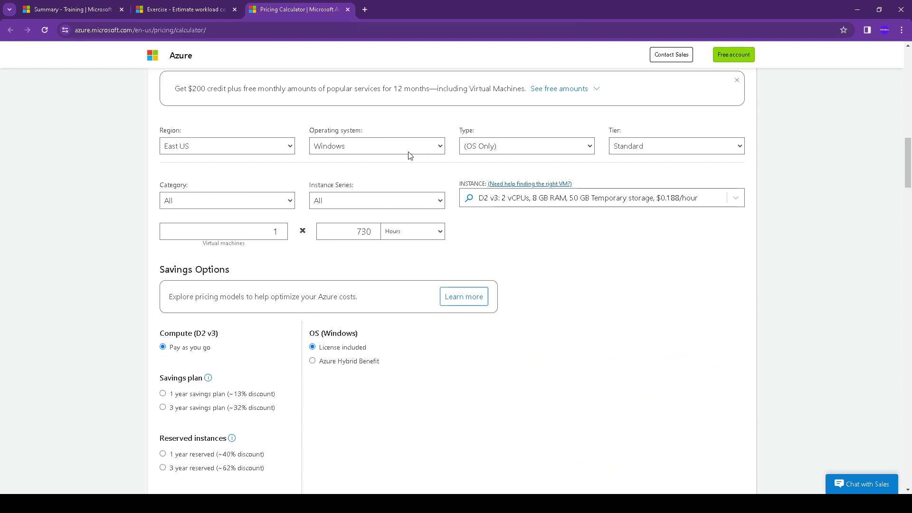
left_click(241, 152)
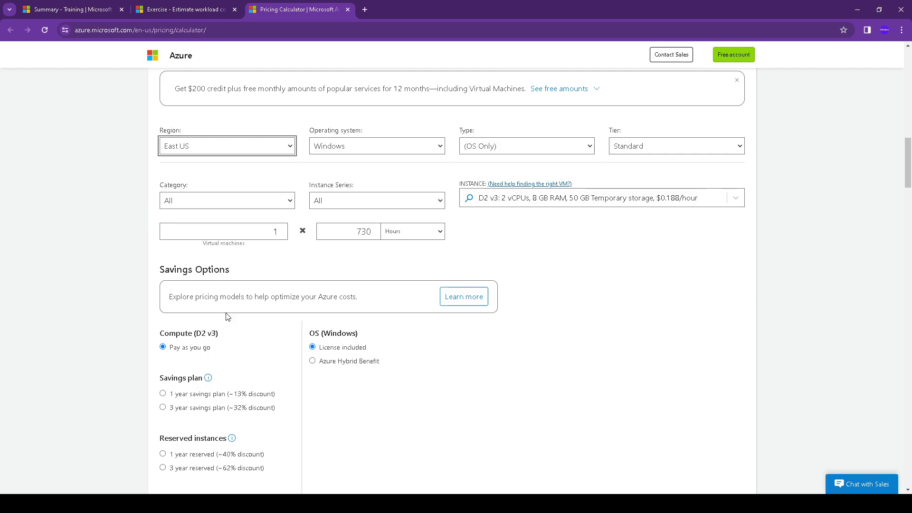
left_click(192, 10)
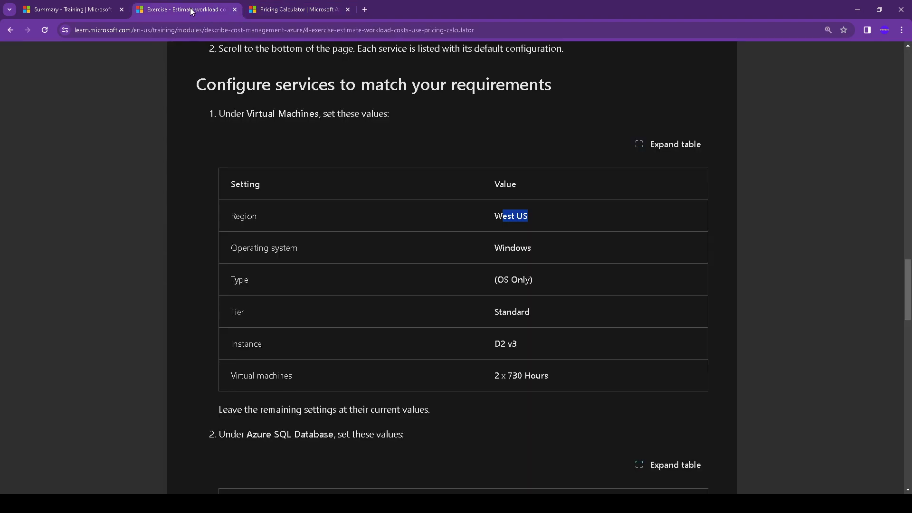
left_click(293, 11)
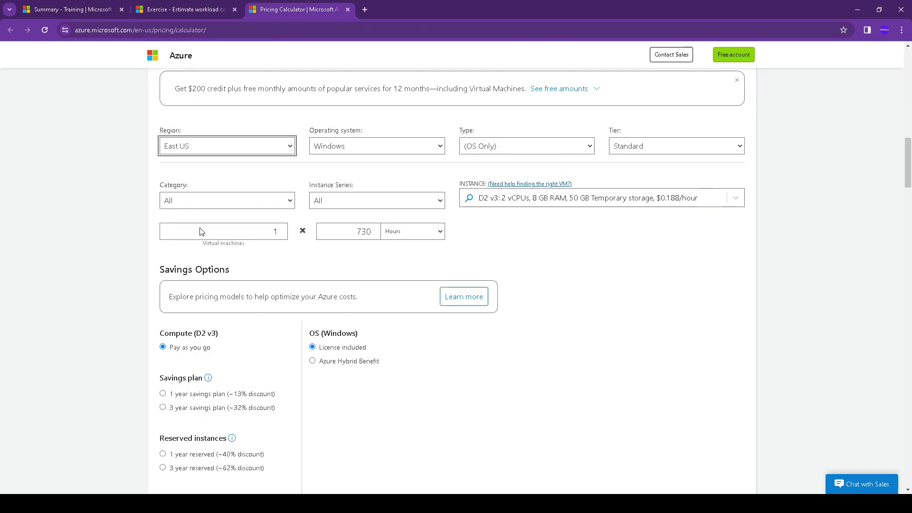
left_click(204, 236)
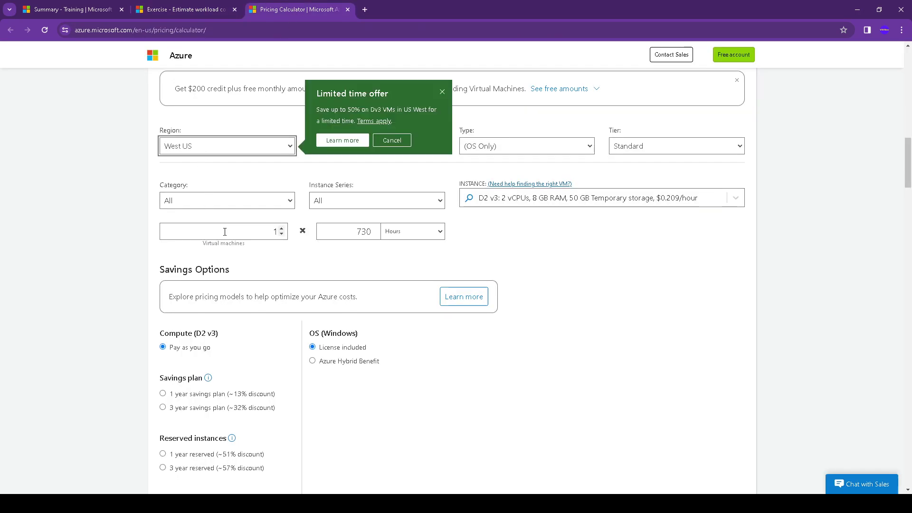
left_click(445, 83)
Check the exercise's operating system and type for Virtual Machines and compare them with the calculator's Windows and (OS Only) options.
left_click(183, 9)
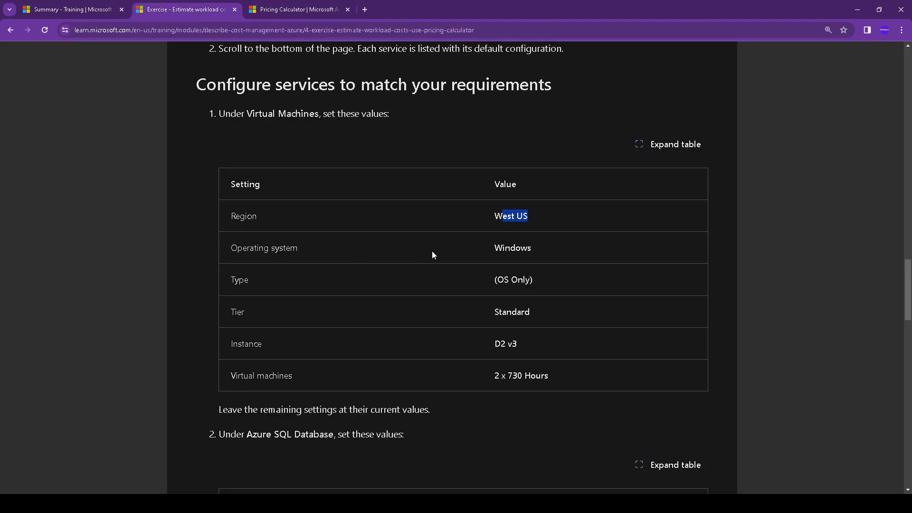
left_click_drag(494, 247, 531, 248)
left_click_drag(494, 279, 548, 278)
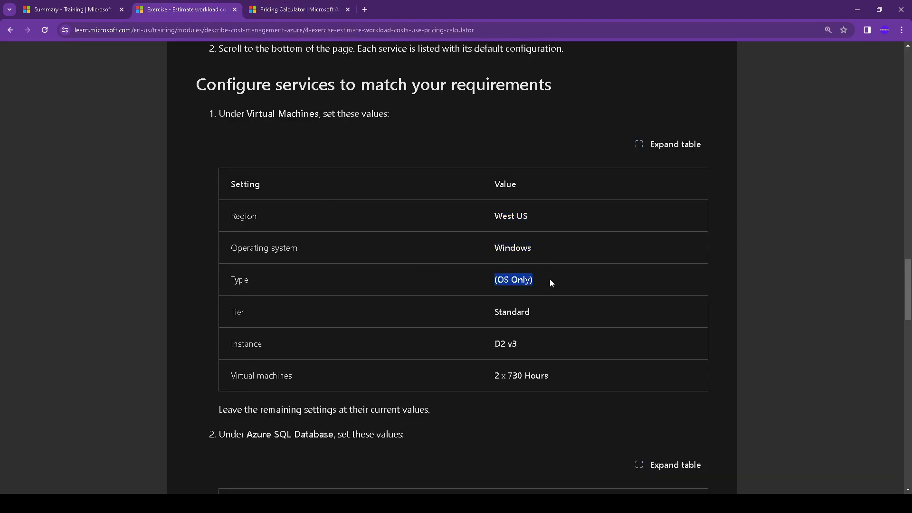
left_click(294, 9)
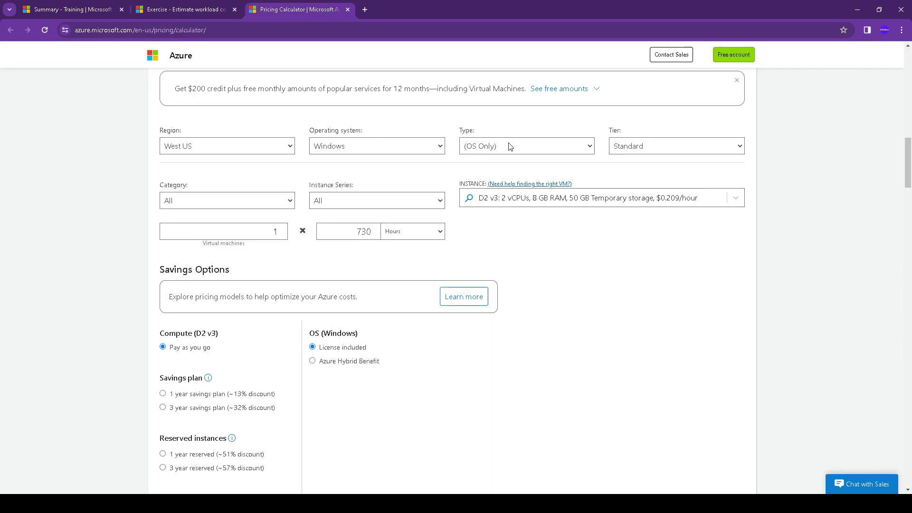
left_click(357, 147)
left_click(477, 151)
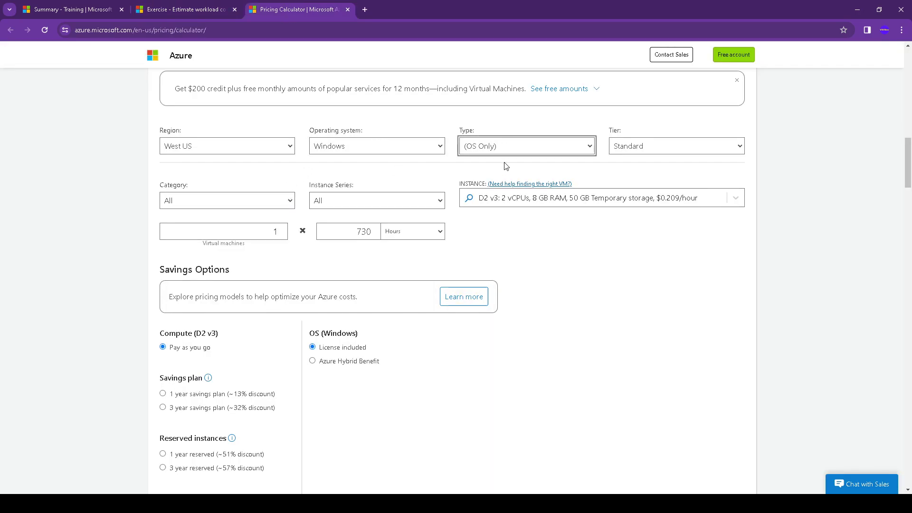
Check the exercise's tier and instance values, keep the Standard tier, and select the D2 v3 instance for Virtual Machines.
left_click(199, 9)
double_click(503, 311)
left_click_drag(494, 343, 545, 344)
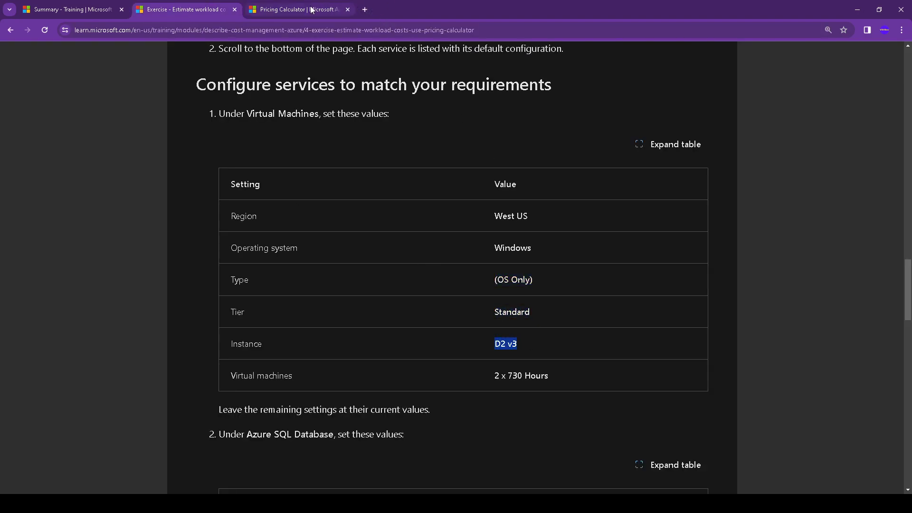
left_click(300, 10)
left_click(657, 147)
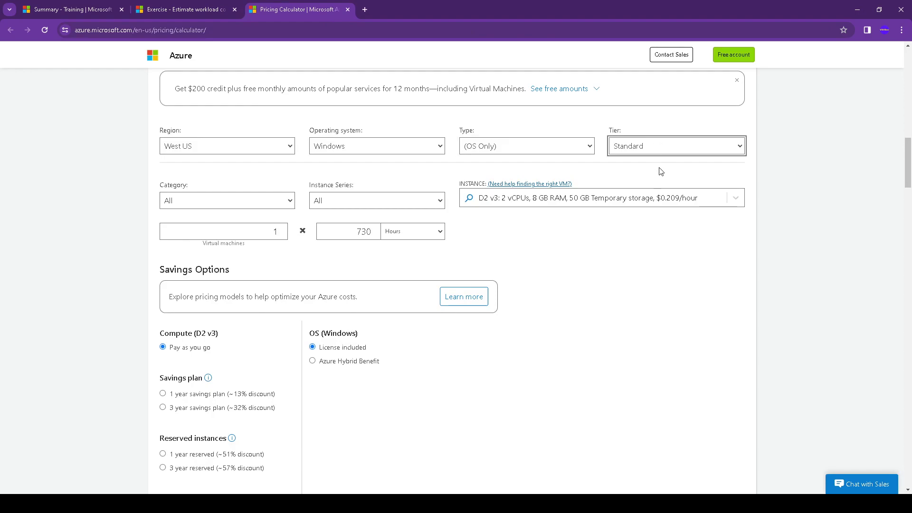
left_click(508, 203)
type("d2")
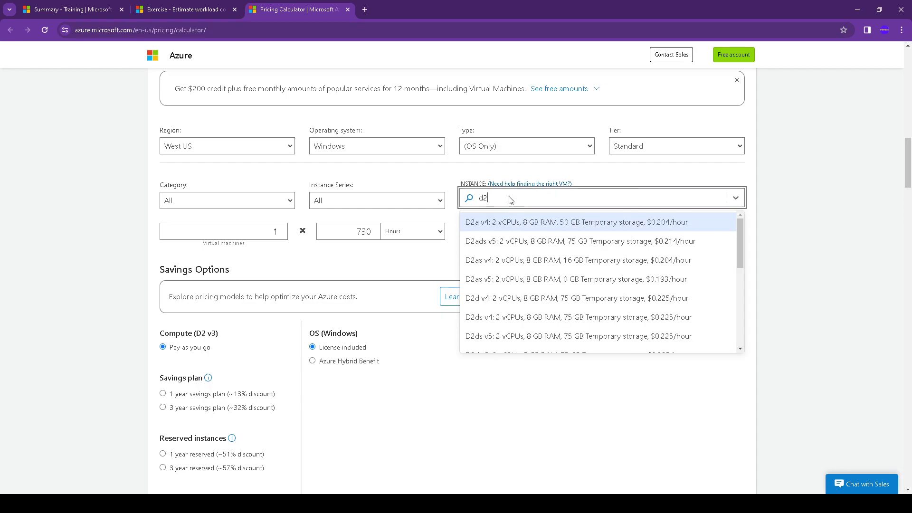
type("v3")
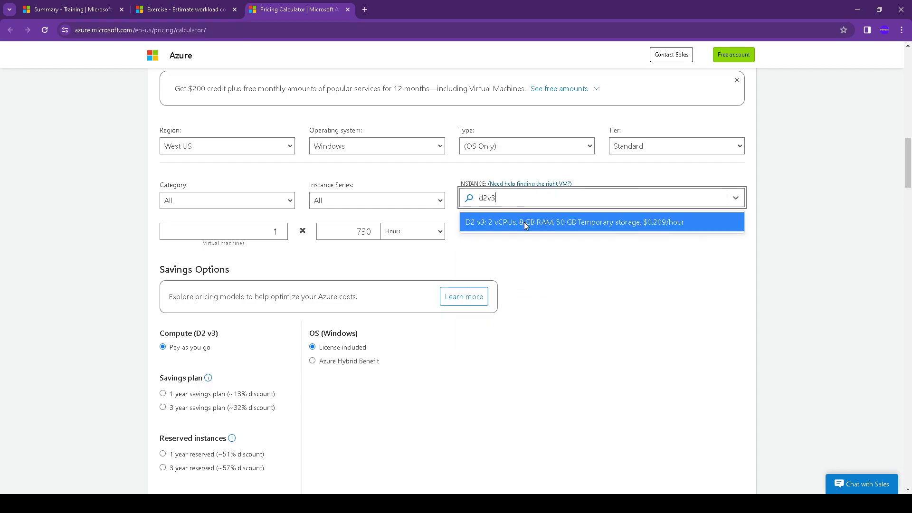
left_click(523, 221)
Check the exercise's virtual machine quantity and set the Virtual Machines entry to 2 machines at 730 hours.
left_click(183, 10)
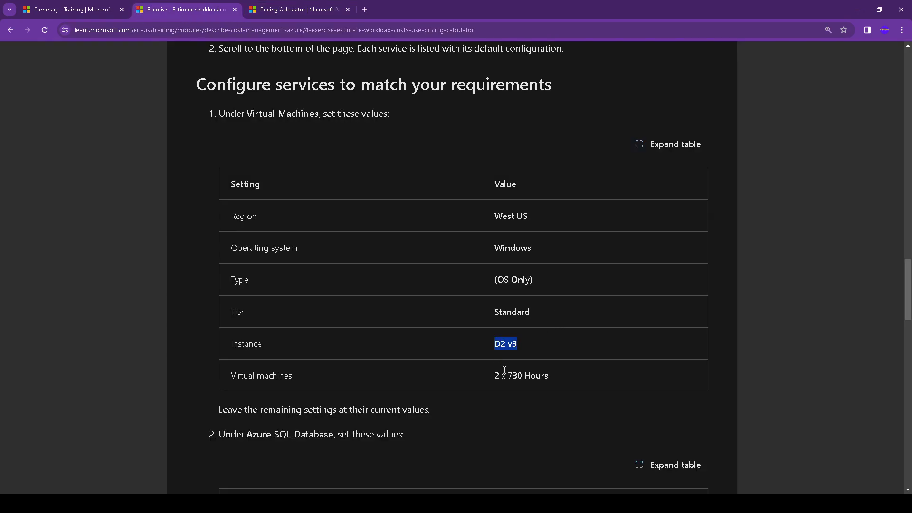
left_click_drag(496, 374, 572, 377)
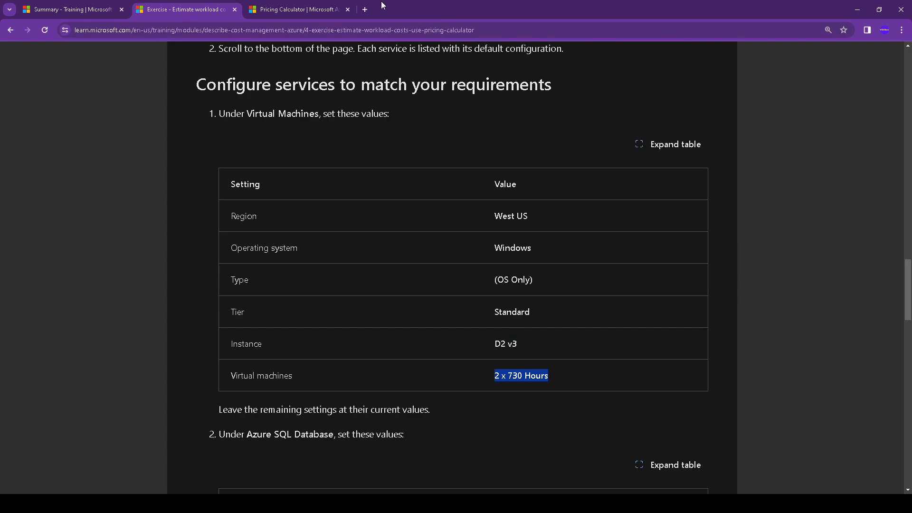
left_click(311, 9)
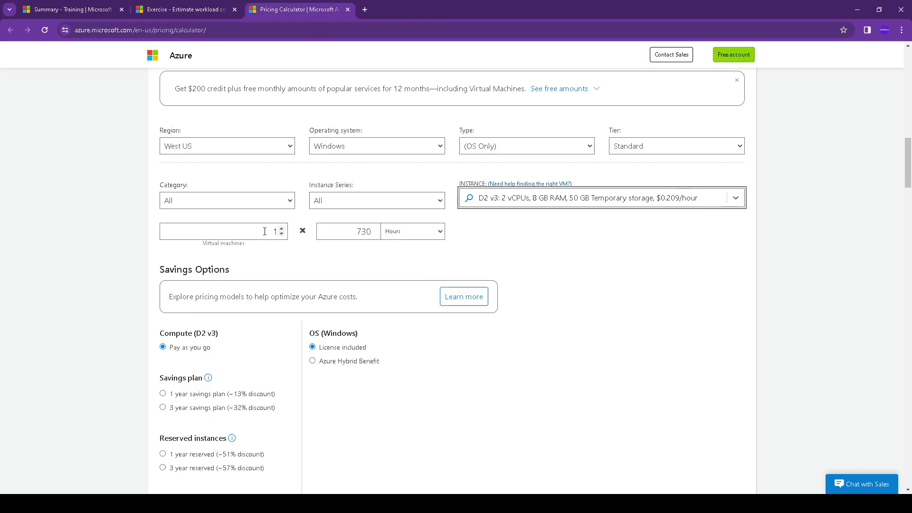
left_click(281, 228)
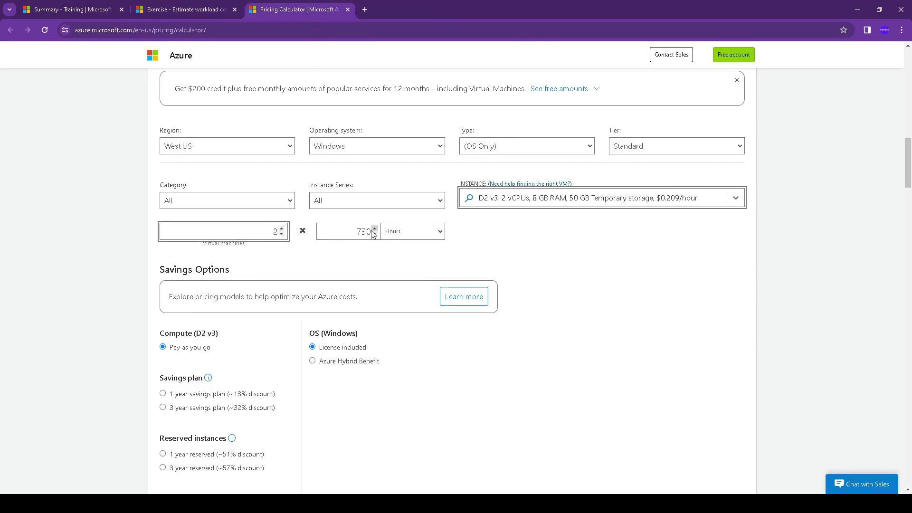
double_click(360, 231)
left_click(584, 240)
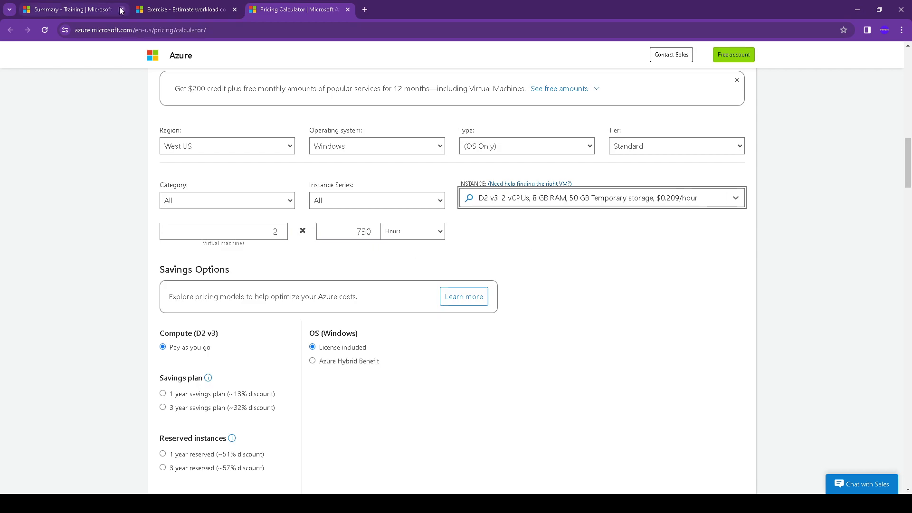
Read the exercise's Azure SQL Database instruction and locate the matching service section in the calculator's estimate.
left_click(183, 10)
scroll(375, 304, "down", 3)
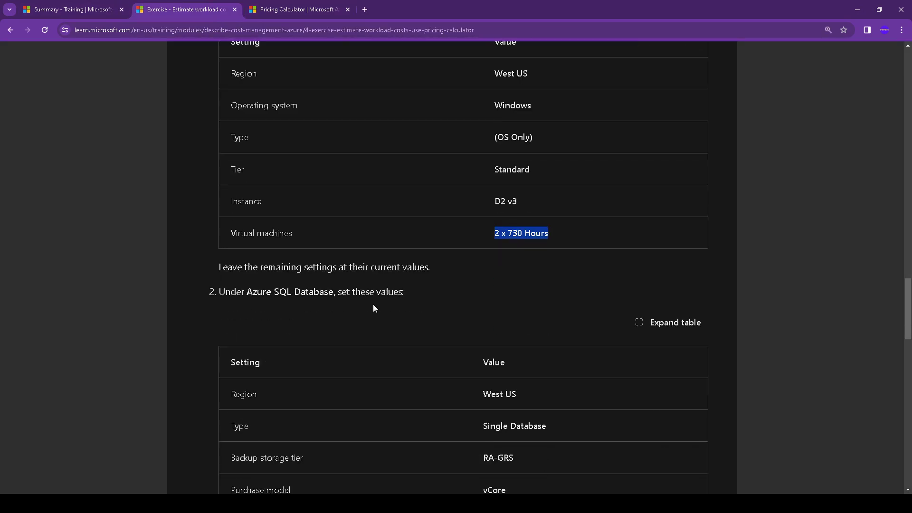
left_click_drag(209, 292, 417, 291)
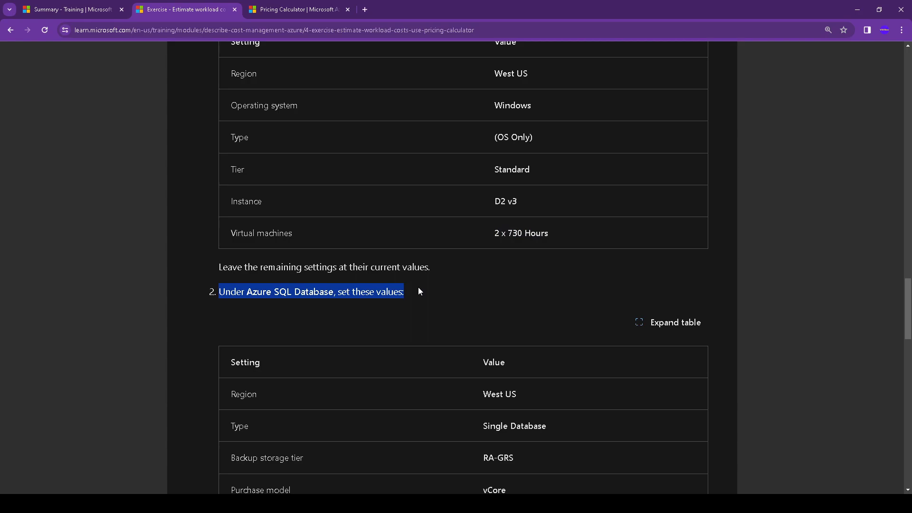
left_click(266, 9)
scroll(355, 271, "down", 1)
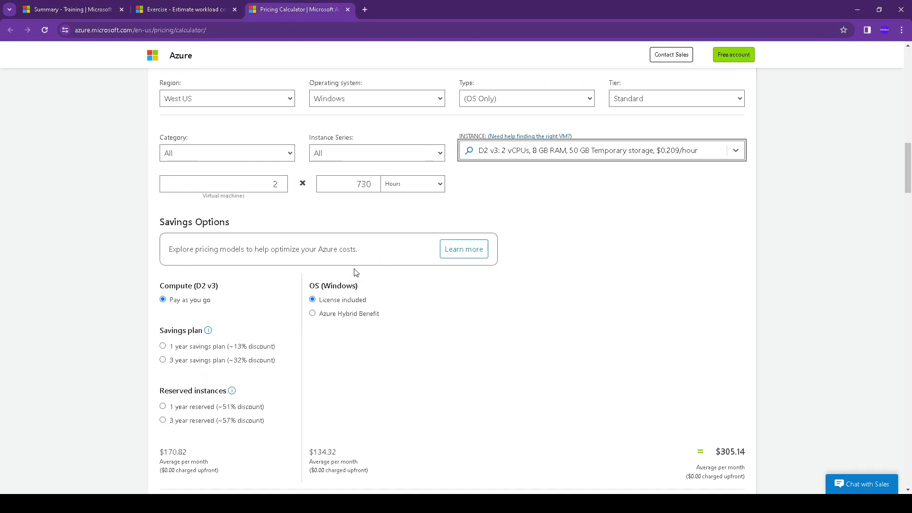
scroll(355, 271, "down", 10)
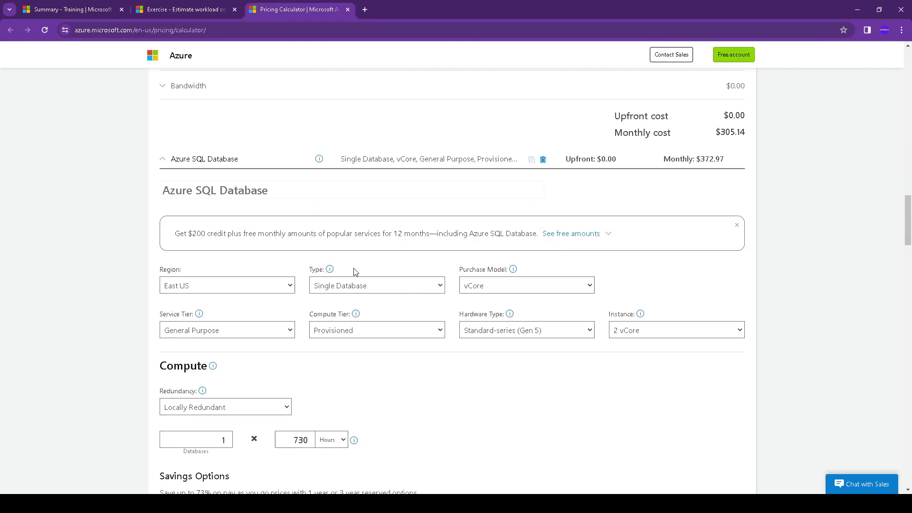
Check the exercise's region and type for Azure SQL Database, then set its region to West US with type Single Database.
left_click(187, 8)
scroll(480, 337, "down", 2)
left_click_drag(482, 299, 554, 304)
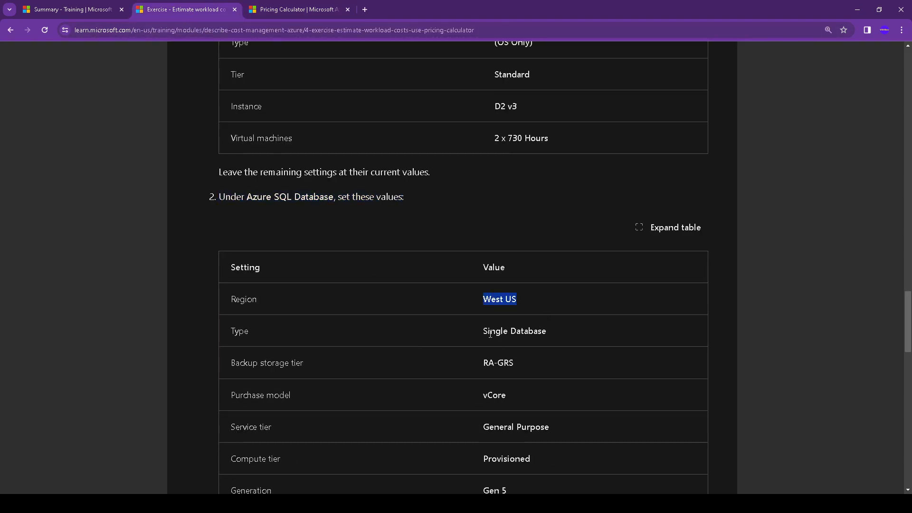
left_click_drag(482, 331, 569, 333)
left_click(299, 10)
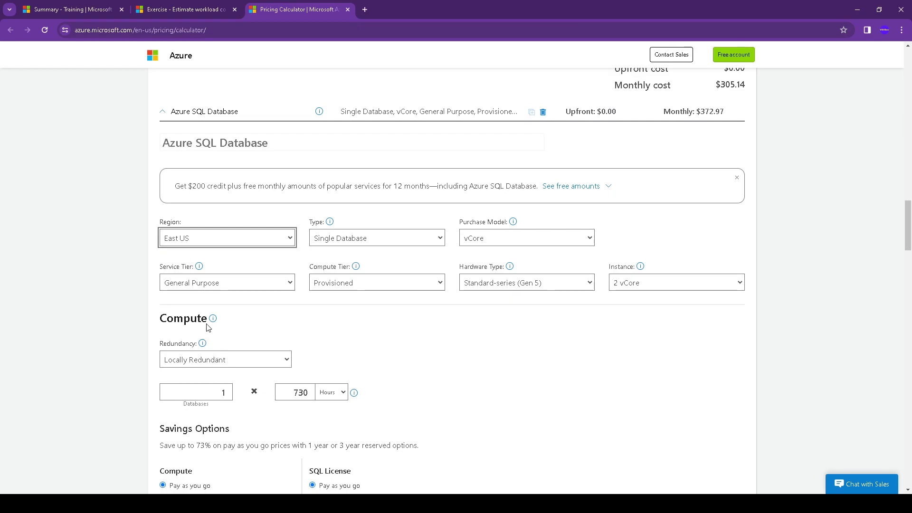
key("Down")
key("Tab")
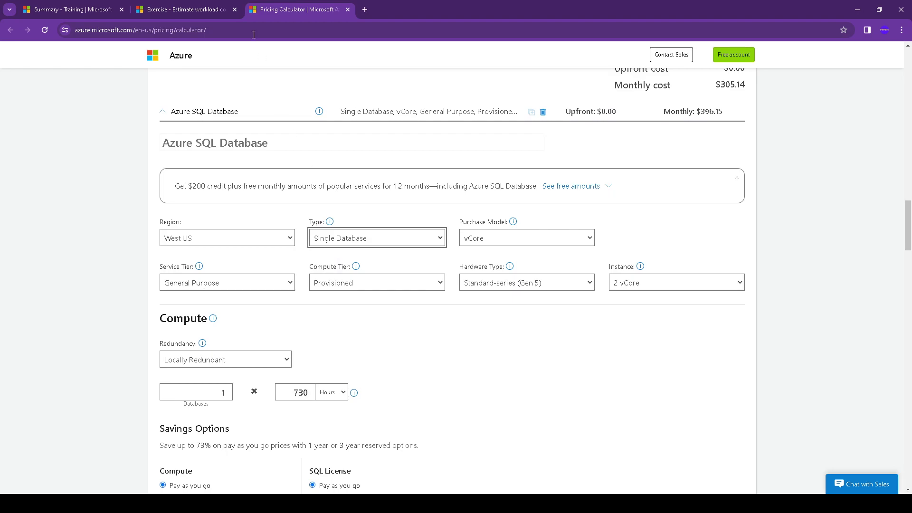
Check the exercise's backup storage tier and look through the main Azure SQL Database settings in the calculator for the matching option.
left_click(163, 7)
left_click_drag(485, 362, 536, 366)
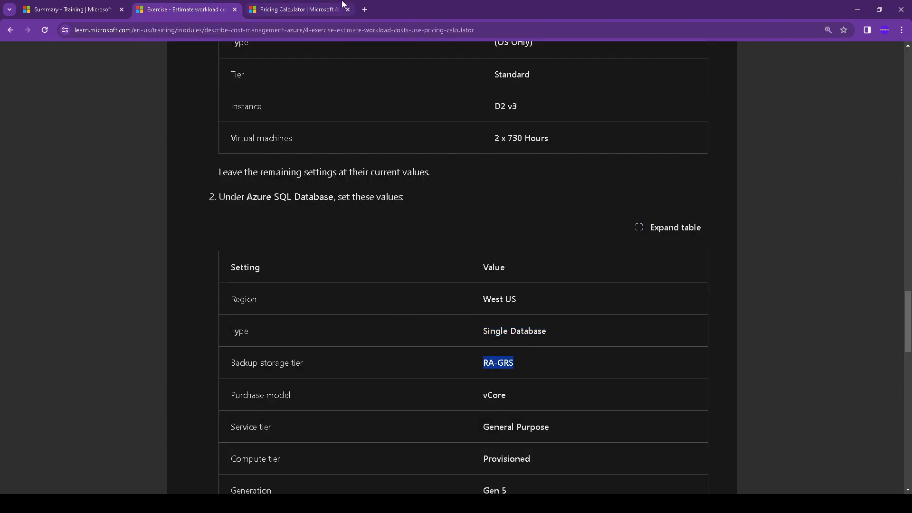
left_click(316, 8)
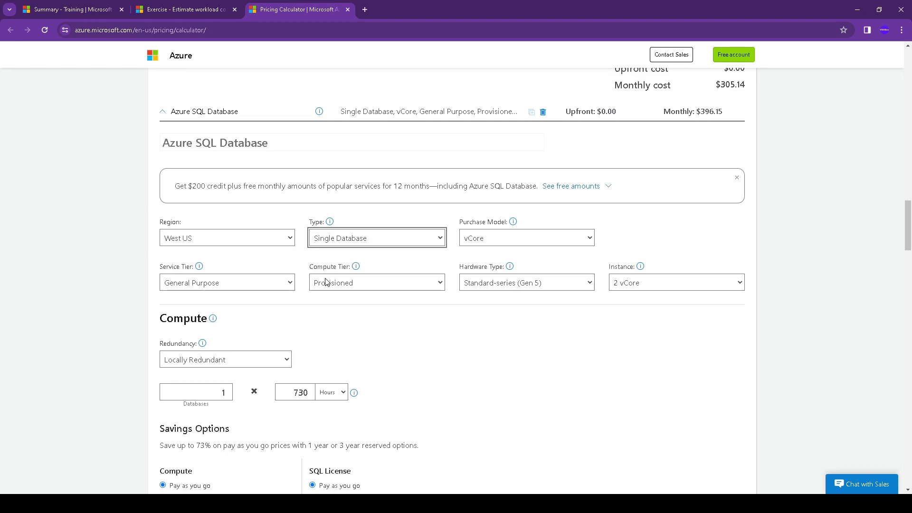
left_click(182, 13)
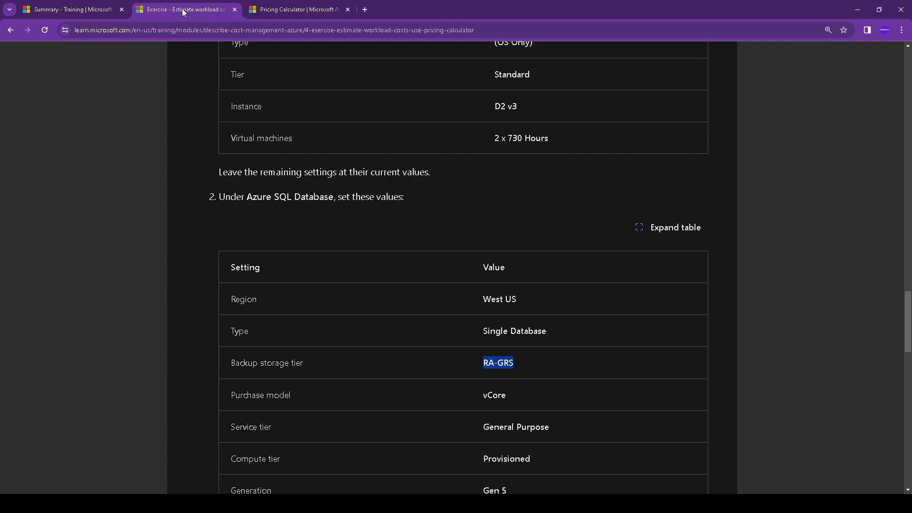
left_click(323, 11)
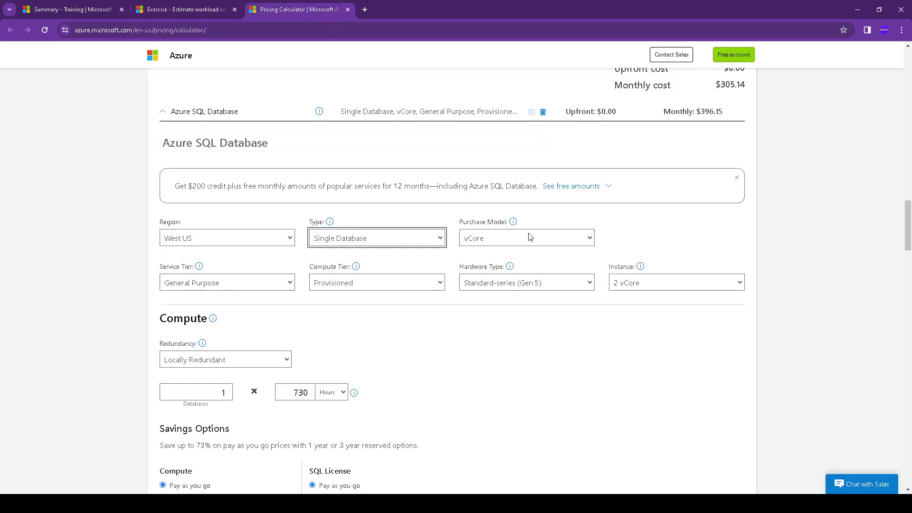
scroll(532, 249, "down", 3)
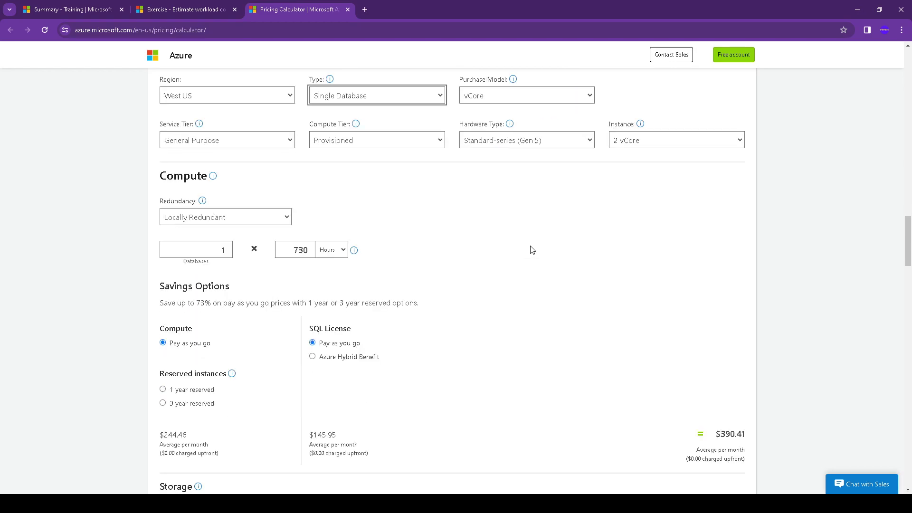
scroll(532, 250, "up", 2)
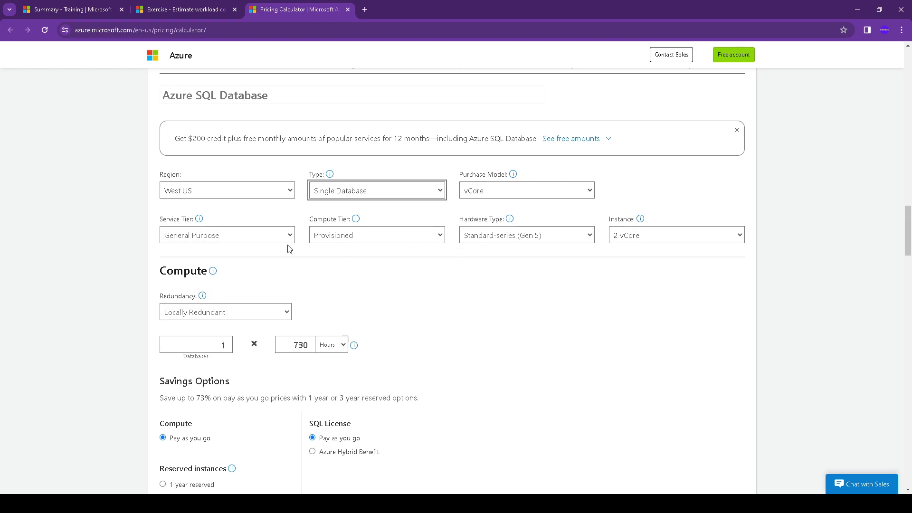
left_click(274, 236)
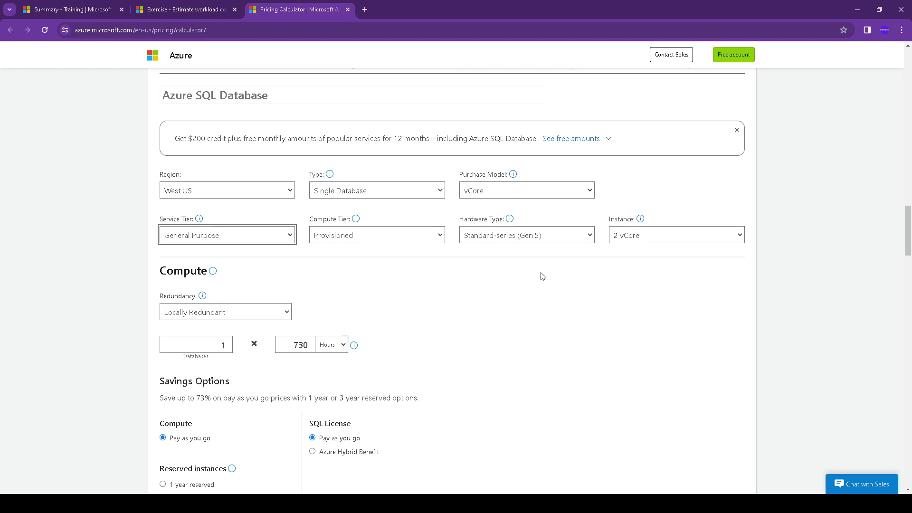
left_click(545, 236)
left_click(550, 288)
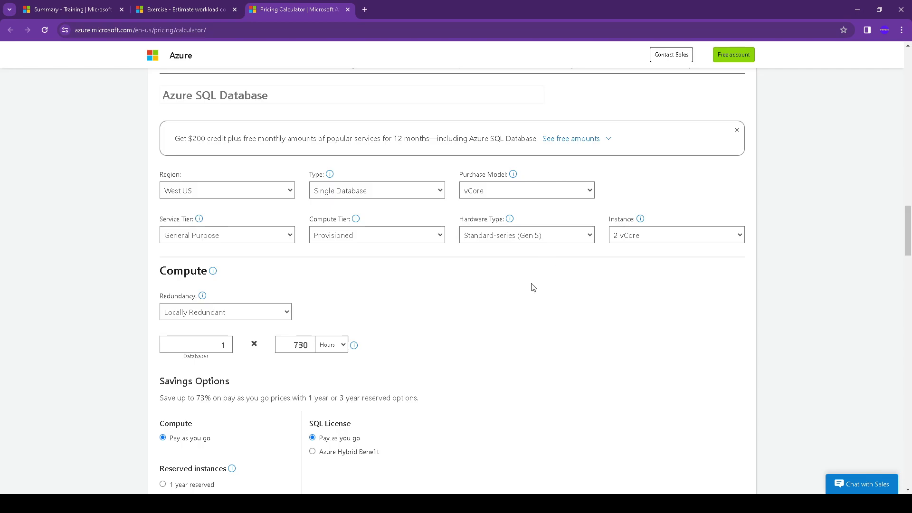
Locate the Backup Storage section of Azure SQL Database and keep its redundancy at RA-GRS.
scroll(495, 288, "down", 5)
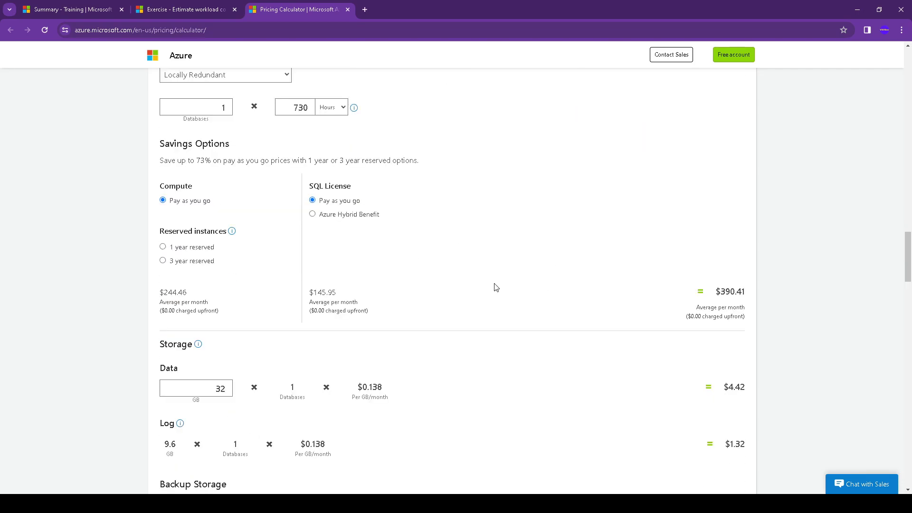
scroll(496, 288, "down", 3)
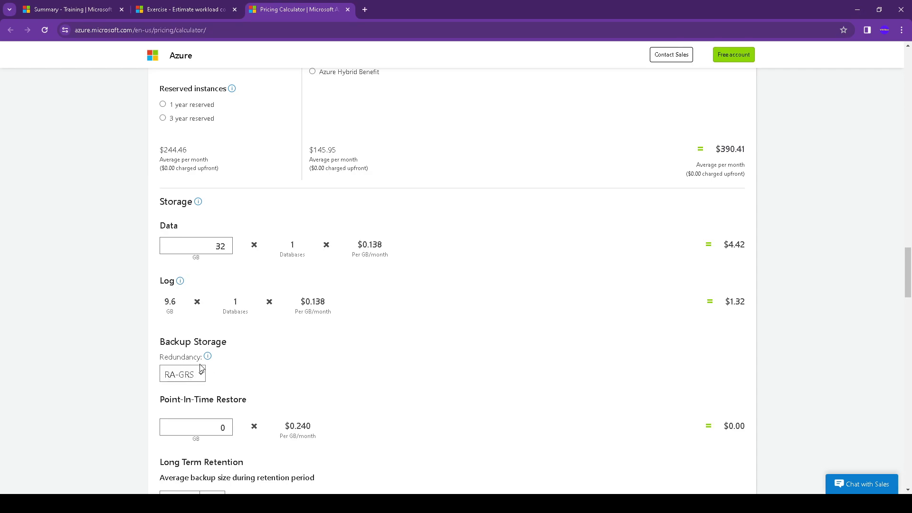
left_click(201, 380)
Check the exercise's purchase model for Azure SQL Database and keep vCore as the calculator's purchase model.
left_click(190, 10)
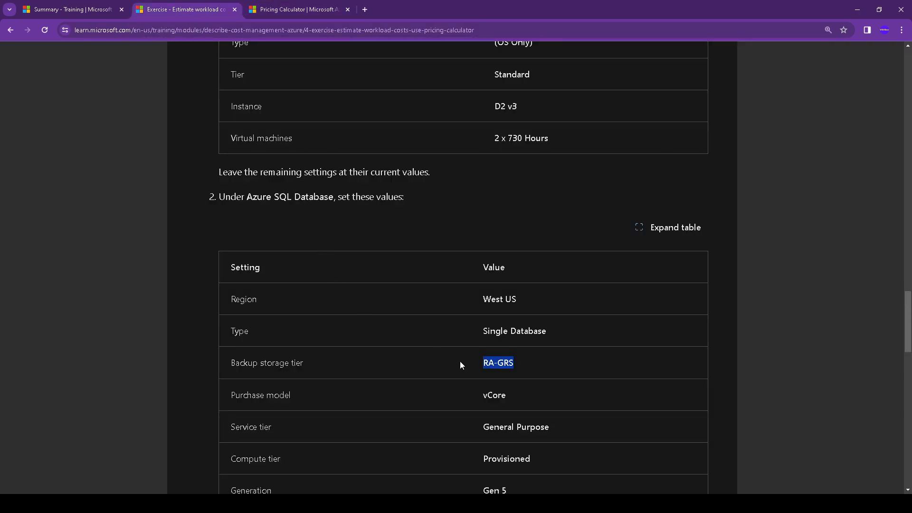
scroll(461, 364, "down", 2)
left_click_drag(476, 298, 538, 298)
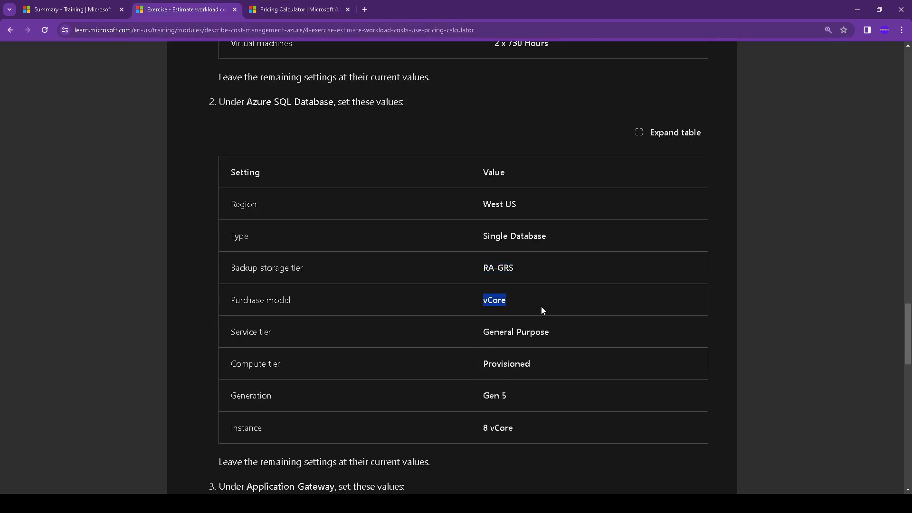
left_click(299, 10)
scroll(435, 208, "up", 10)
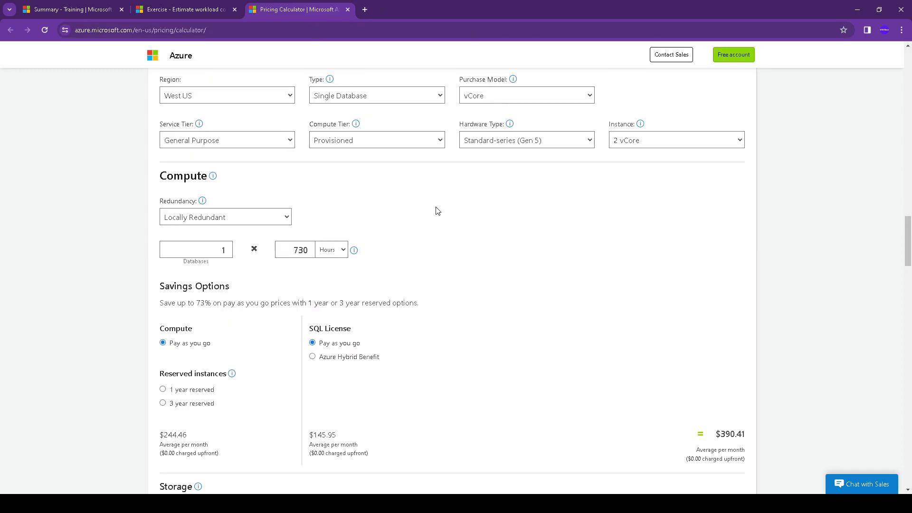
left_click(489, 194)
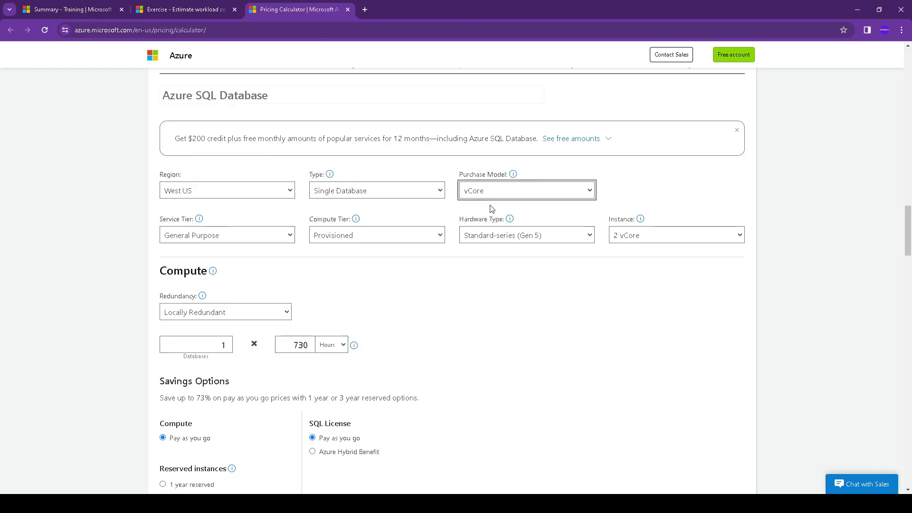
Check the exercise's service tier, then keep Azure SQL Database at the General Purpose service tier and Provisioned compute tier.
left_click(175, 11)
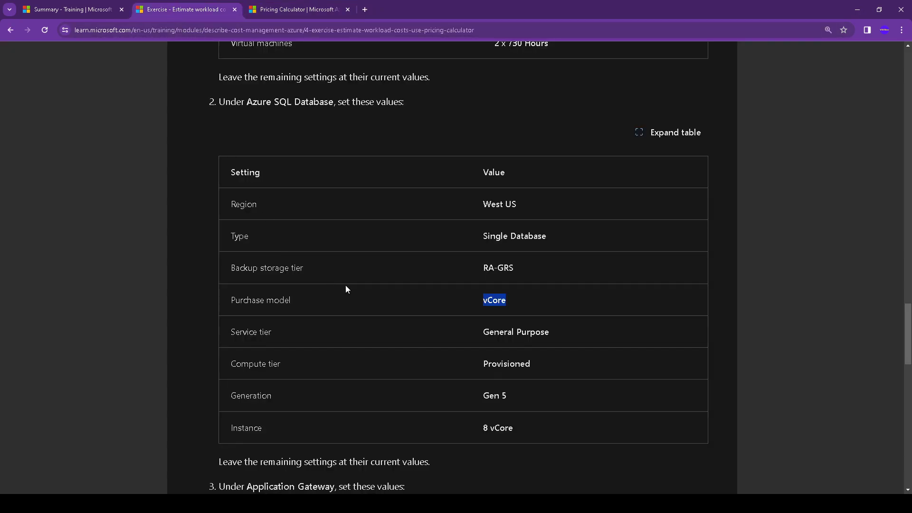
left_click_drag(496, 331, 568, 339)
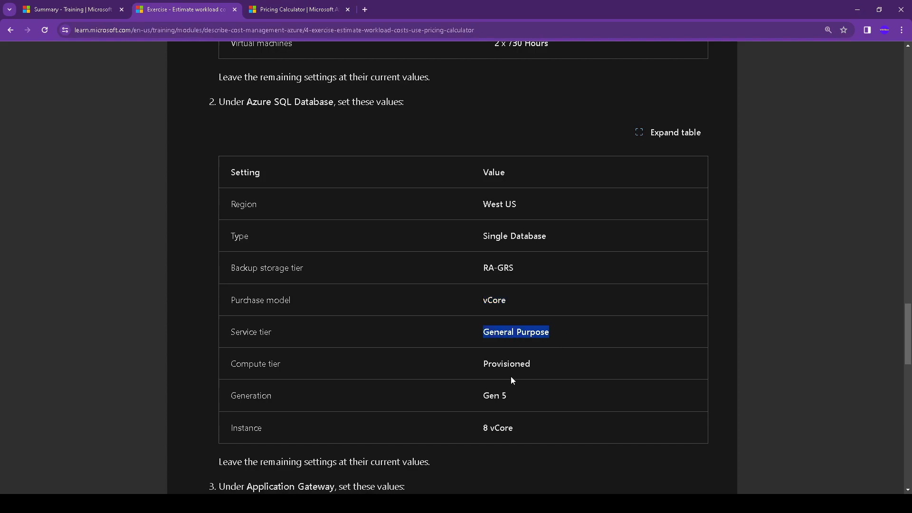
left_click(294, 9)
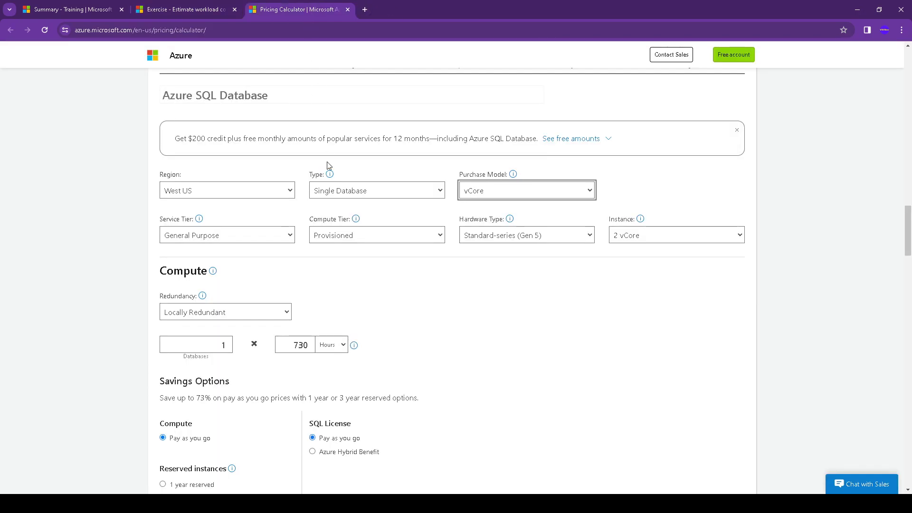
left_click(269, 236)
left_click(352, 234)
Check the exercise's compute tier, generation and instance, keep Standard-series (Gen 5) hardware, and set the Azure SQL Database instance to 8 vCore.
left_click(185, 10)
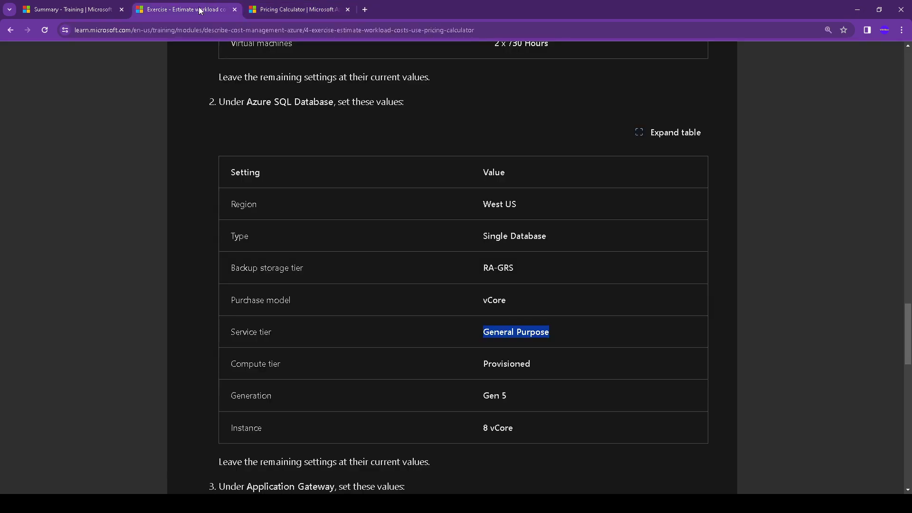
double_click(487, 363)
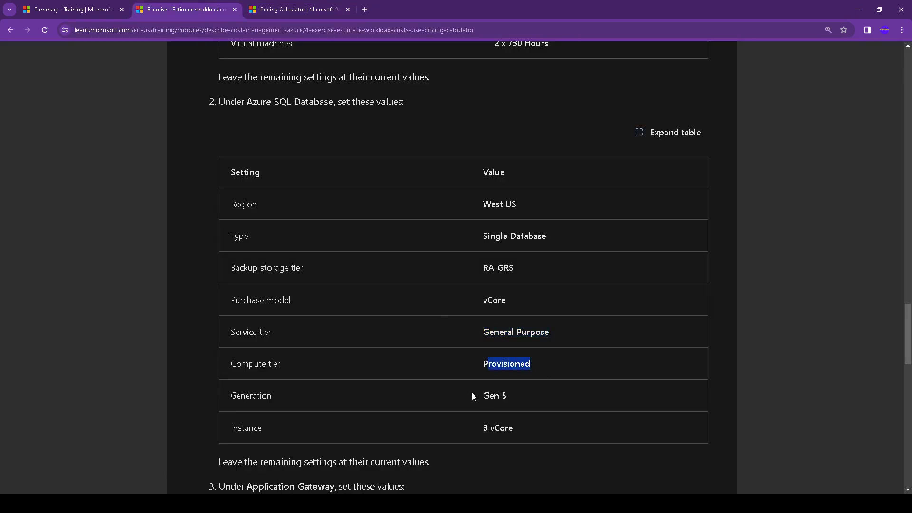
left_click_drag(471, 392, 545, 394)
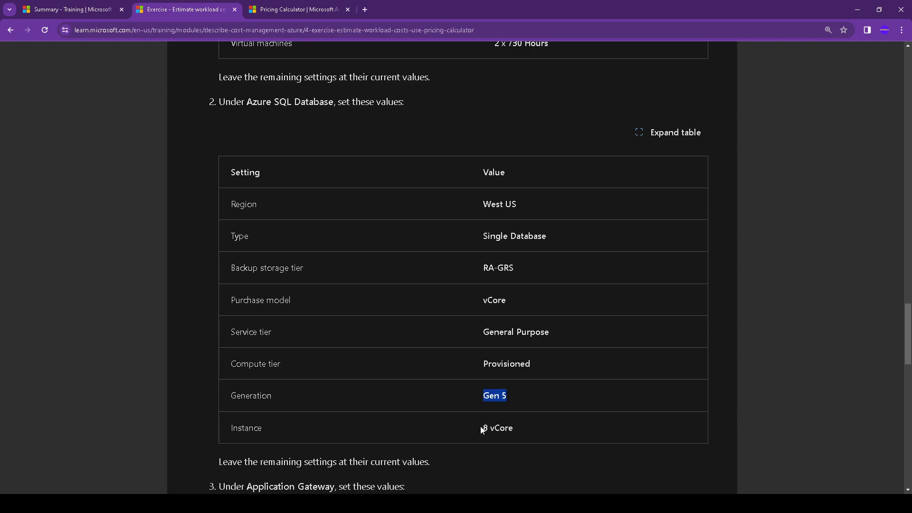
left_click_drag(479, 430, 549, 429)
left_click(298, 10)
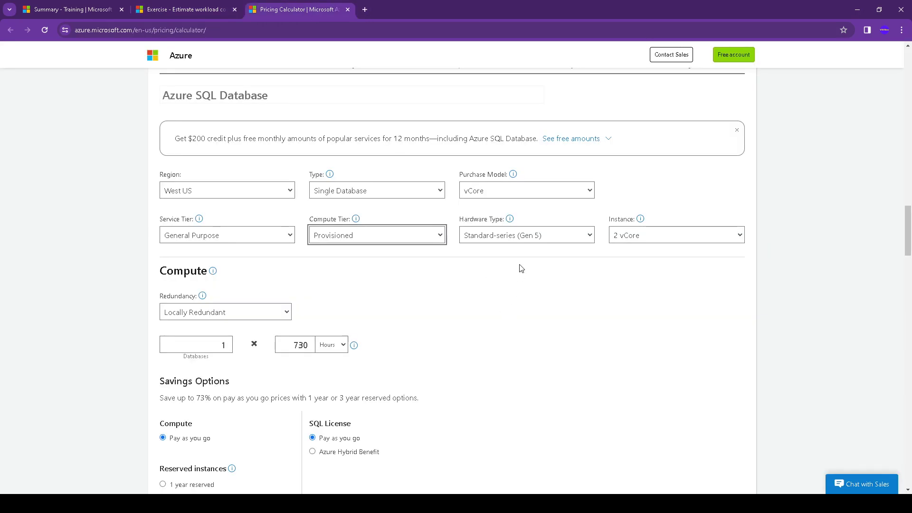
left_click(539, 238)
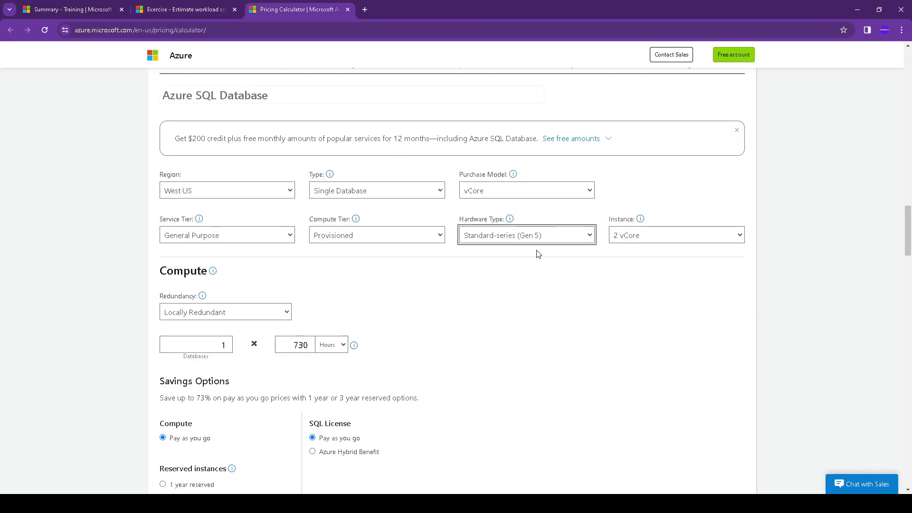
left_click(616, 237)
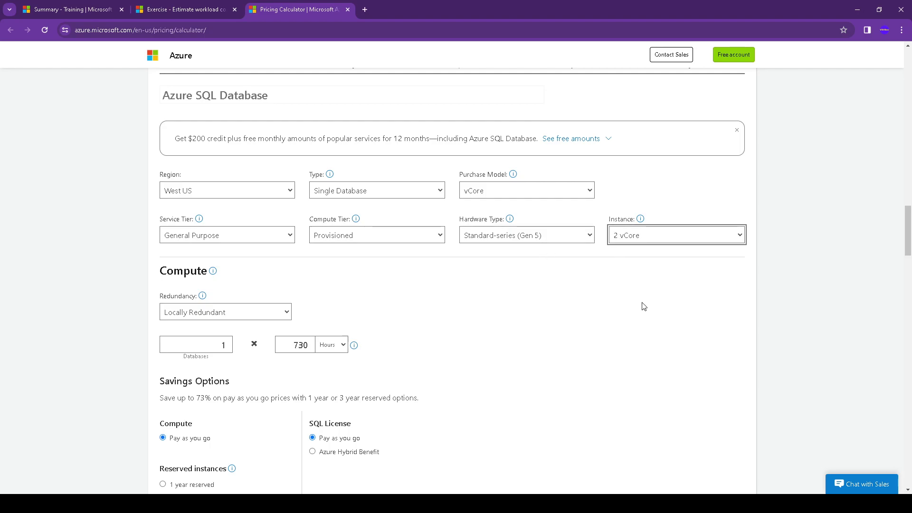
Read the exercise's Application Gateway instruction and check the region and tier values it requires.
left_click(169, 9)
scroll(366, 337, "down", 4)
left_click_drag(220, 274, 460, 286)
scroll(441, 286, "down", 1)
left_click_drag(225, 249, 534, 269)
scroll(427, 257, "down", 2)
left_click_drag(467, 288, 585, 288)
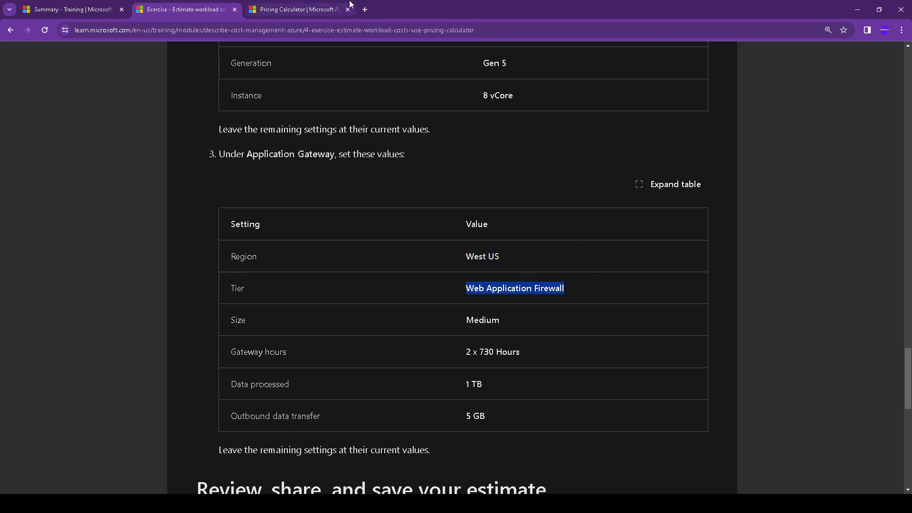
Set the Application Gateway region to West US and its tier to Web Application Firewall in the calculator.
left_click(297, 9)
scroll(364, 275, "down", 2)
scroll(361, 275, "down", 15)
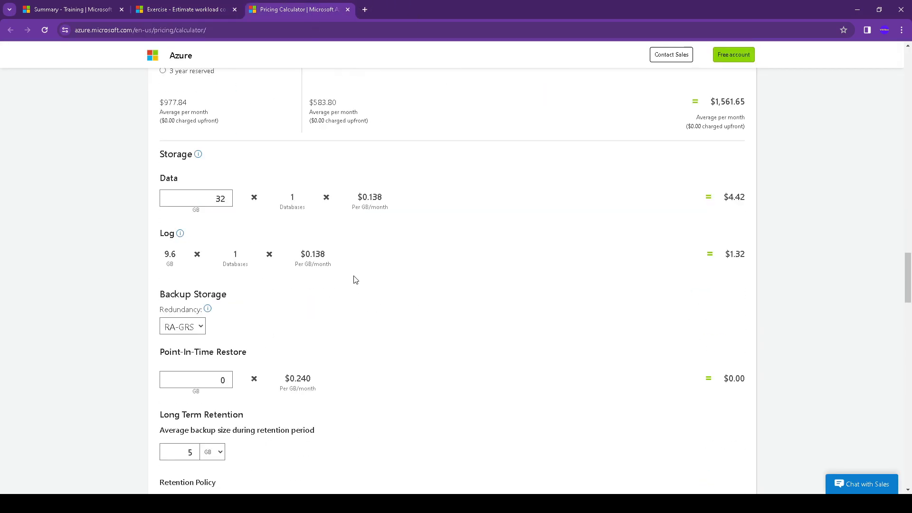
scroll(345, 277, "down", 5)
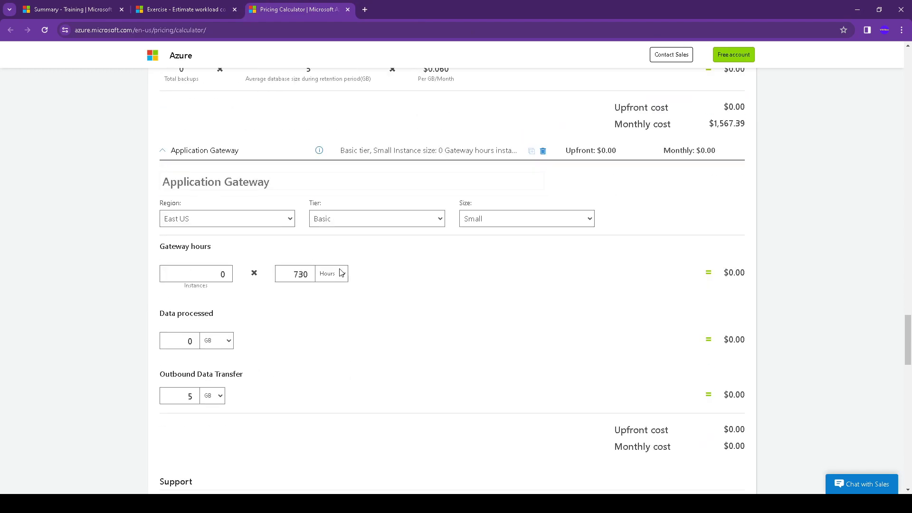
type("west us")
key("Tab")
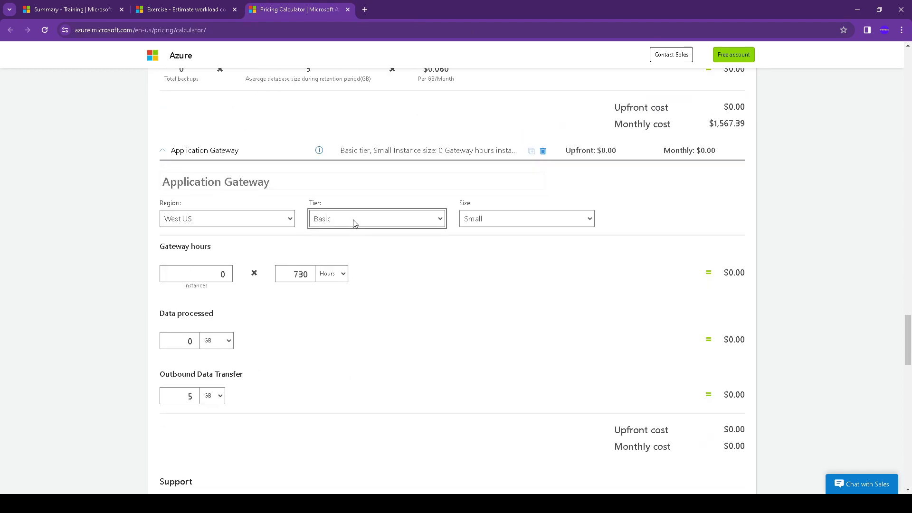
type("wall")
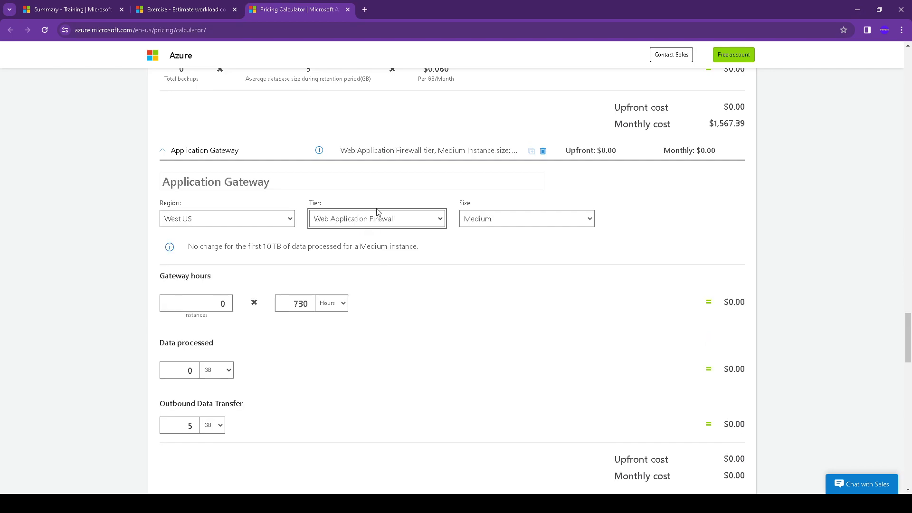
Check the exercise's size value for Application Gateway and keep the calculator's size at Medium.
left_click(184, 9)
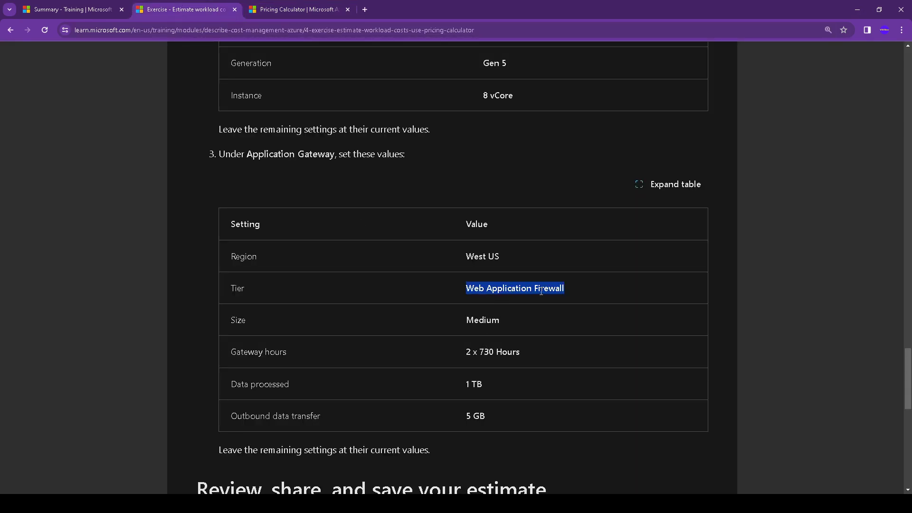
double_click(477, 320)
left_click(323, 10)
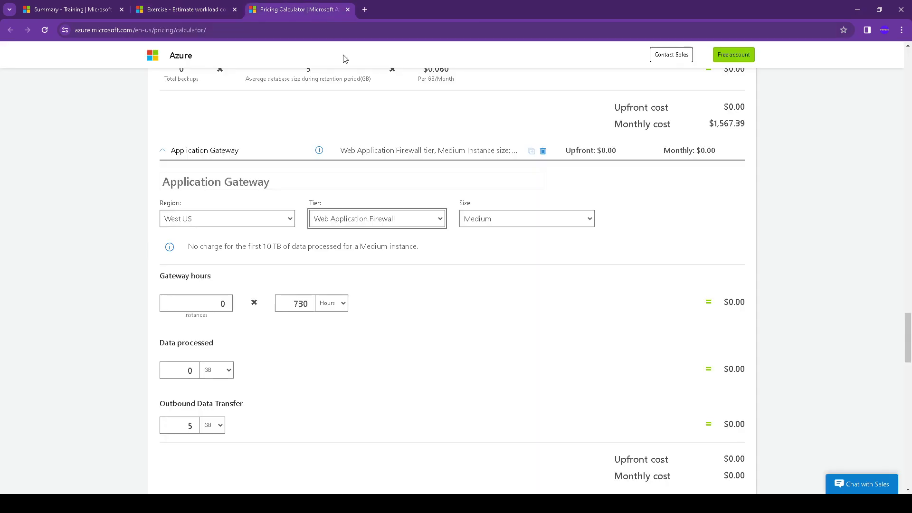
key("Tab")
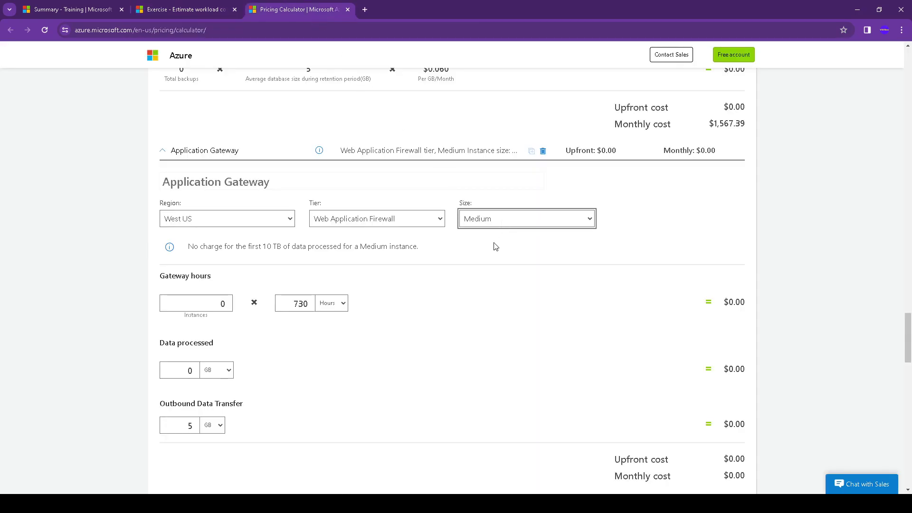
Check the exercise's gateway hours and set Application Gateway to 2 instances at 730 hours.
left_click(221, 10)
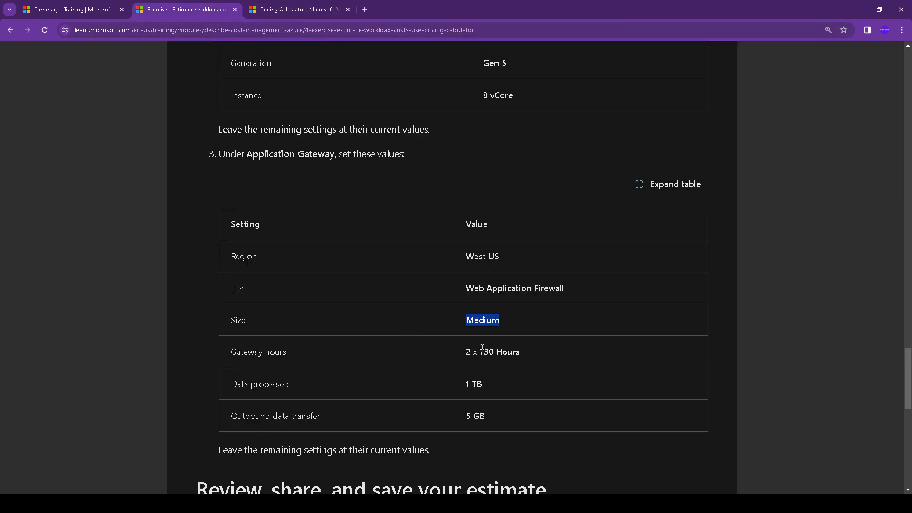
left_click_drag(465, 352, 538, 356)
left_click(277, 9)
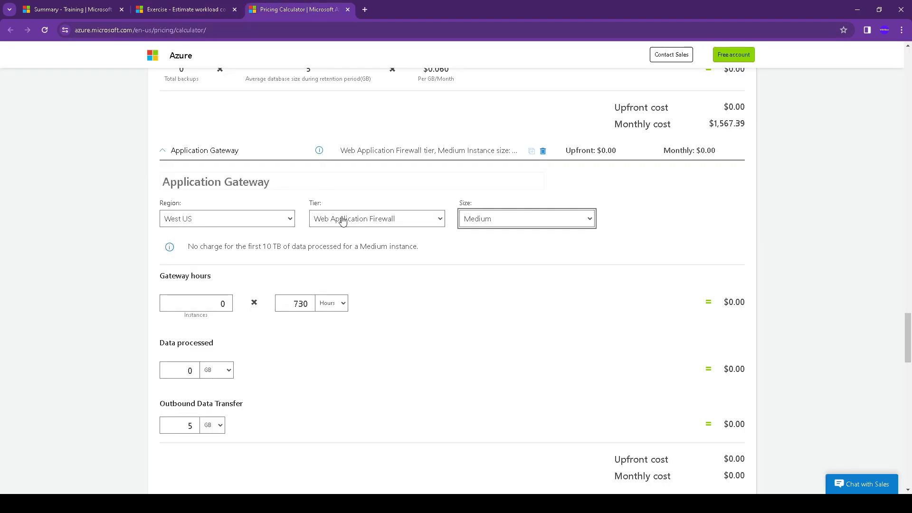
left_click(229, 300)
left_click(228, 300)
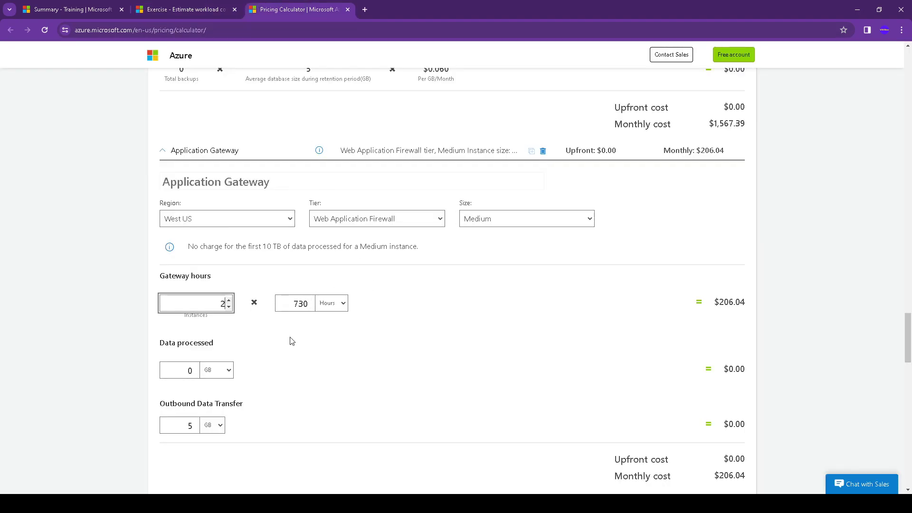
Check the exercise's data values, set Application Gateway data processed to 1 TB and keep outbound data transfer at 5 GB.
left_click(211, 9)
scroll(426, 343, "down", 2)
left_click_drag(464, 289, 509, 293)
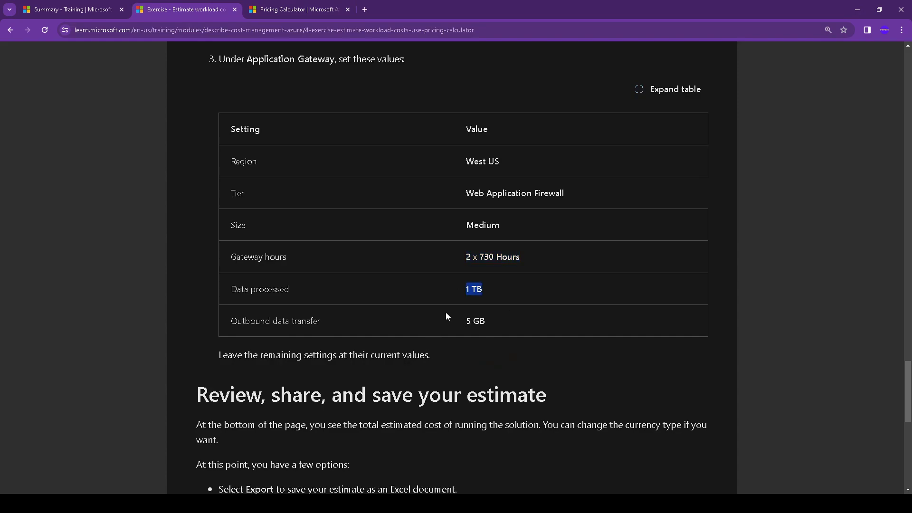
left_click_drag(445, 315, 492, 321)
left_click(297, 10)
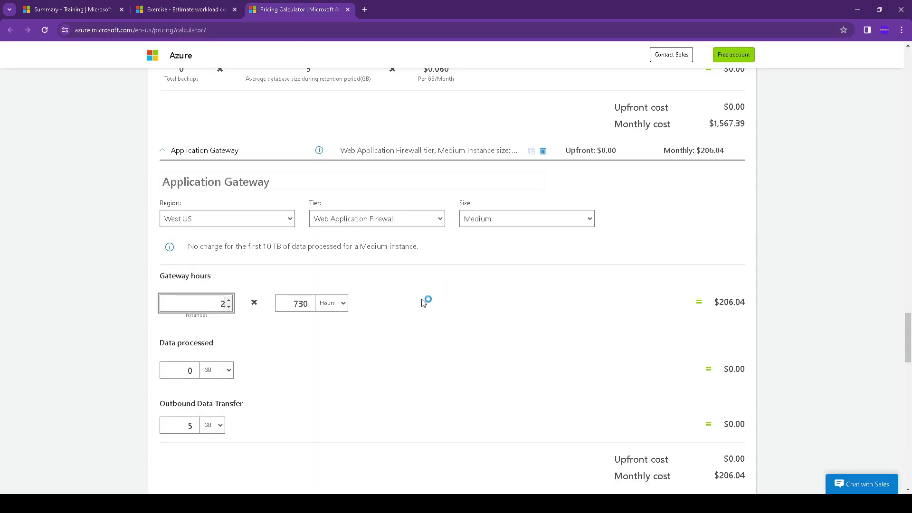
left_click(230, 369)
left_click(225, 393)
left_click(195, 367)
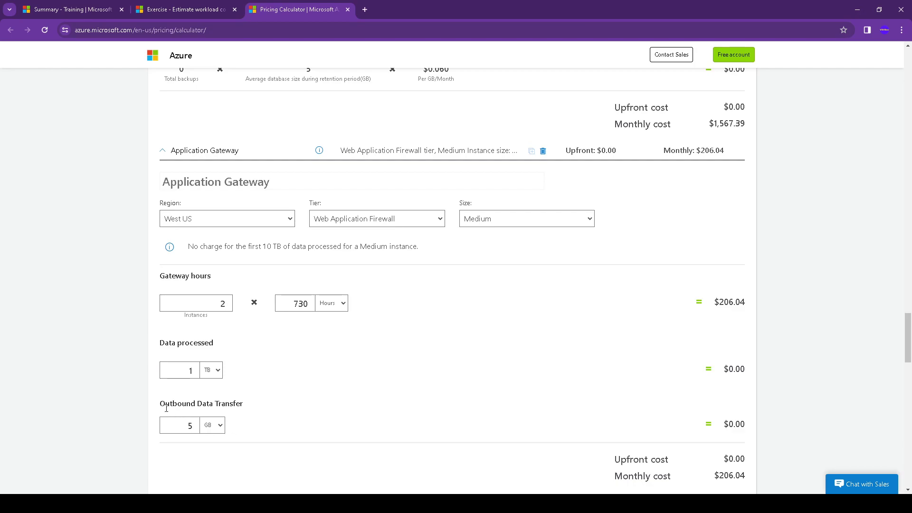
left_click_drag(153, 403, 254, 406)
Read the exercise's "Review, share, and save your estimate" section, including the instruction for exporting the estimate.
left_click(194, 7)
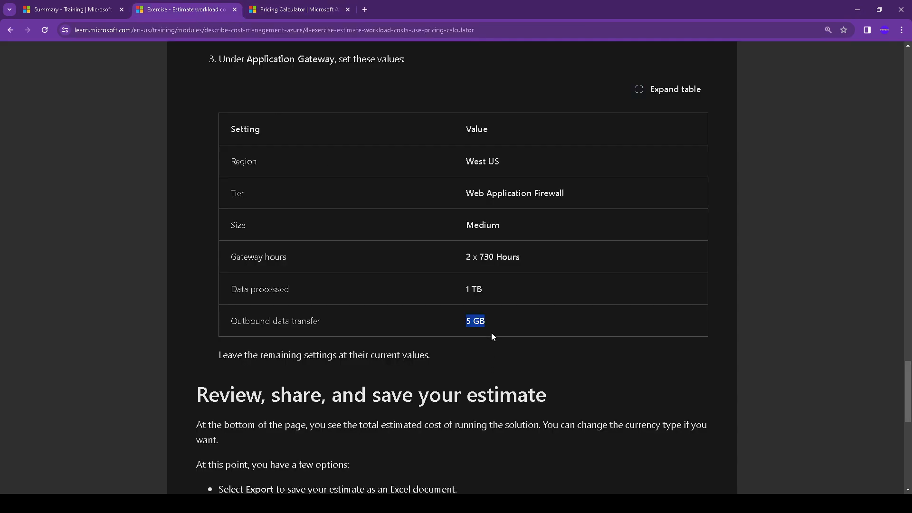
scroll(451, 353, "down", 2)
left_click_drag(176, 287, 606, 282)
scroll(451, 273, "down", 2)
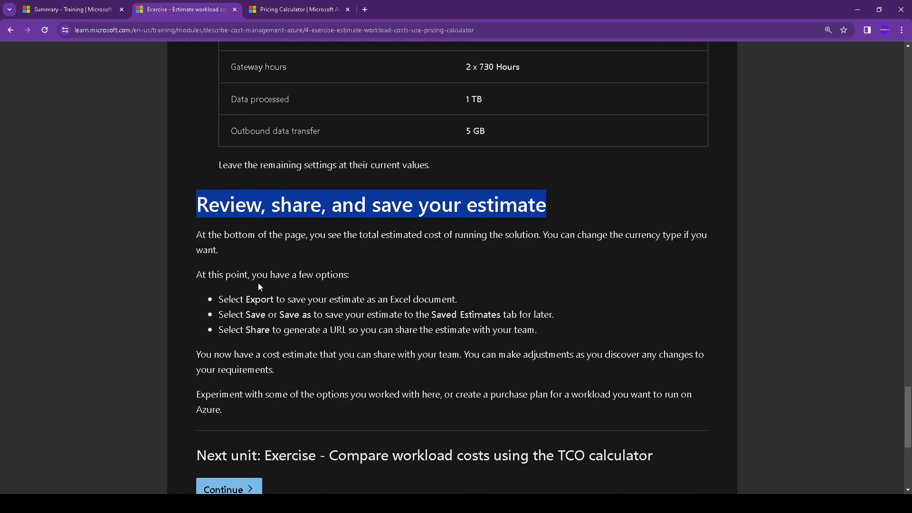
left_click_drag(247, 300, 472, 305)
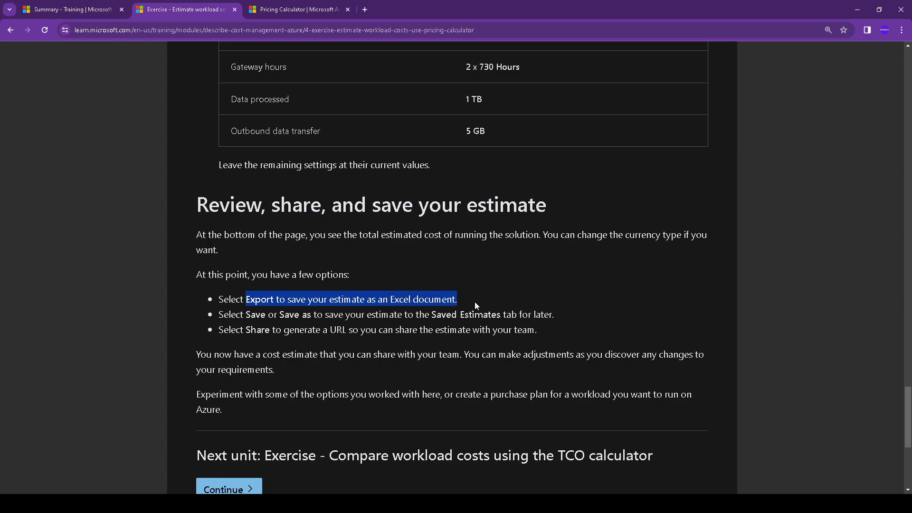
Export the cost estimate from the pricing calculator as an Excel document and open the downloaded file.
left_click(281, 7)
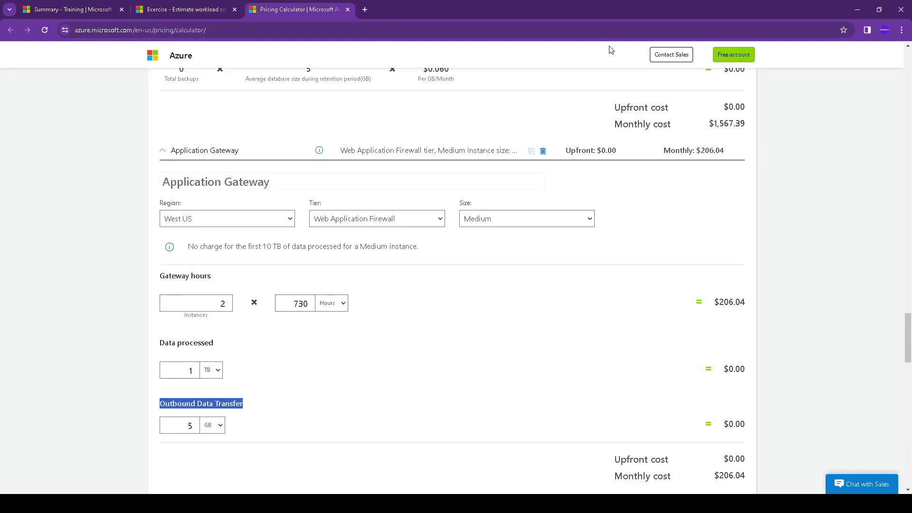
scroll(835, 146, "down", 10)
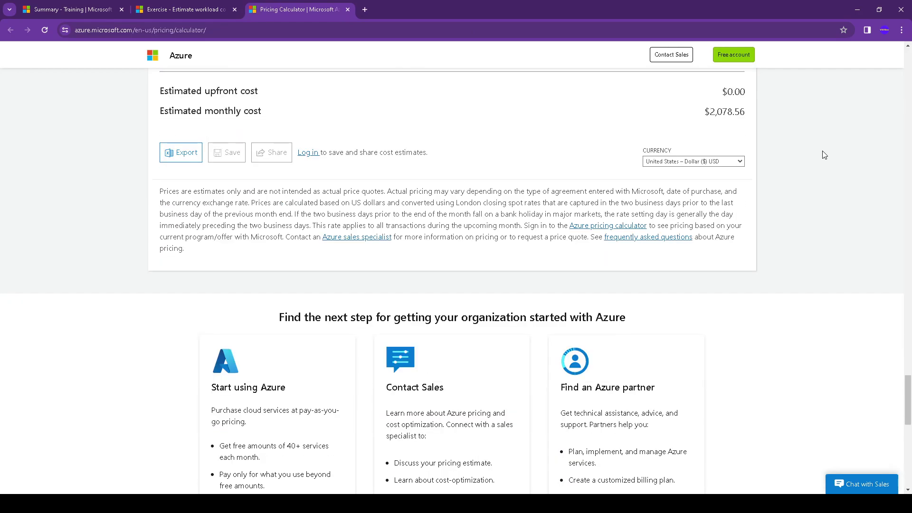
scroll(823, 155, "up", 1)
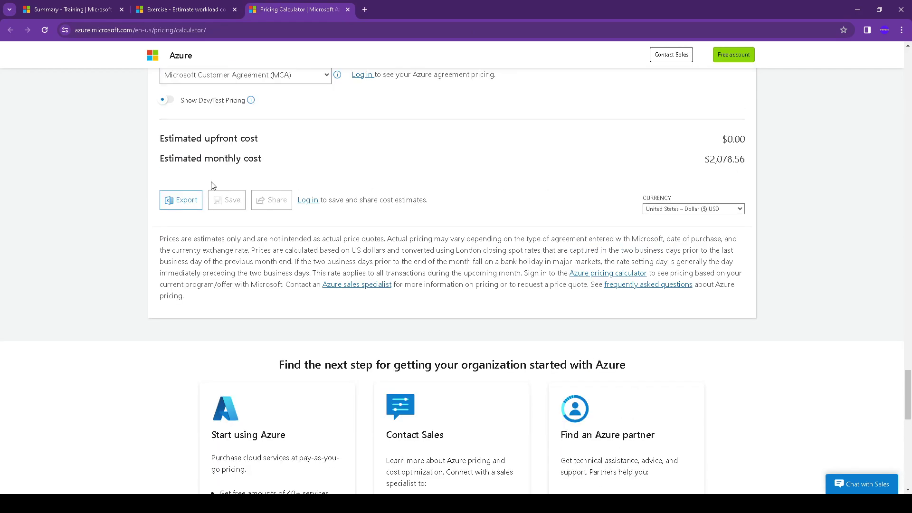
left_click(184, 202)
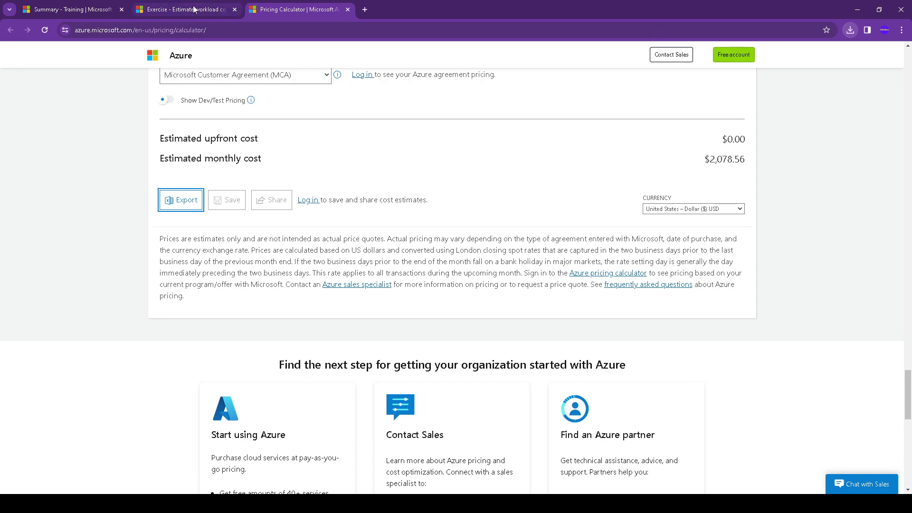
left_click(844, 48)
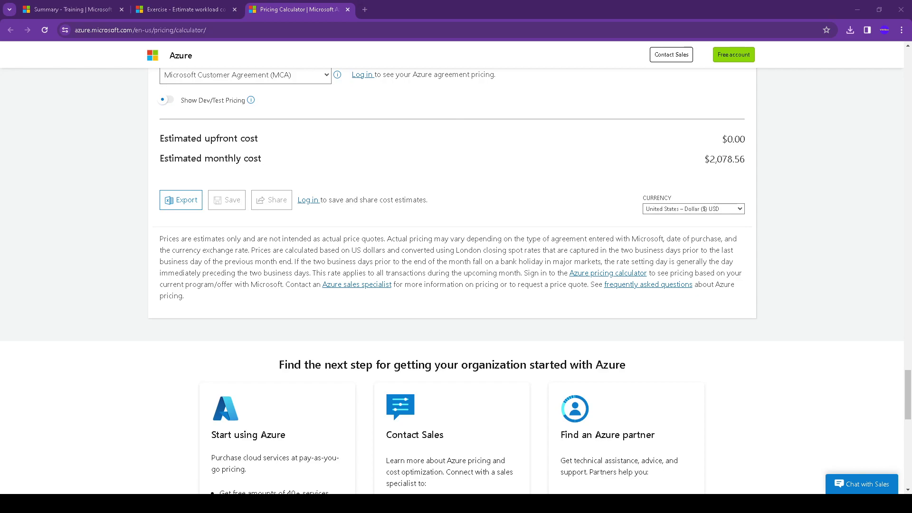
Read the exercise's Save instruction and try to save the estimate in the pricing calculator.
left_click(184, 8)
left_click_drag(246, 315, 579, 315)
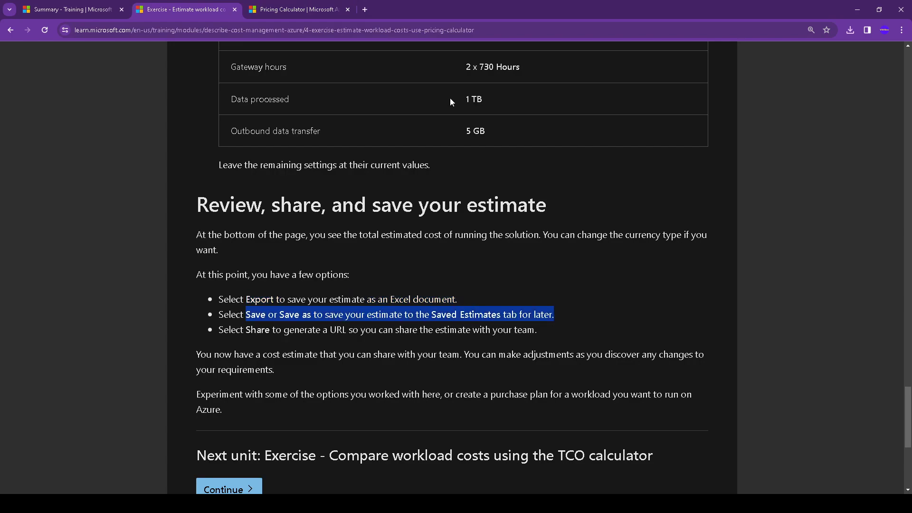
left_click(294, 9)
left_click(233, 201)
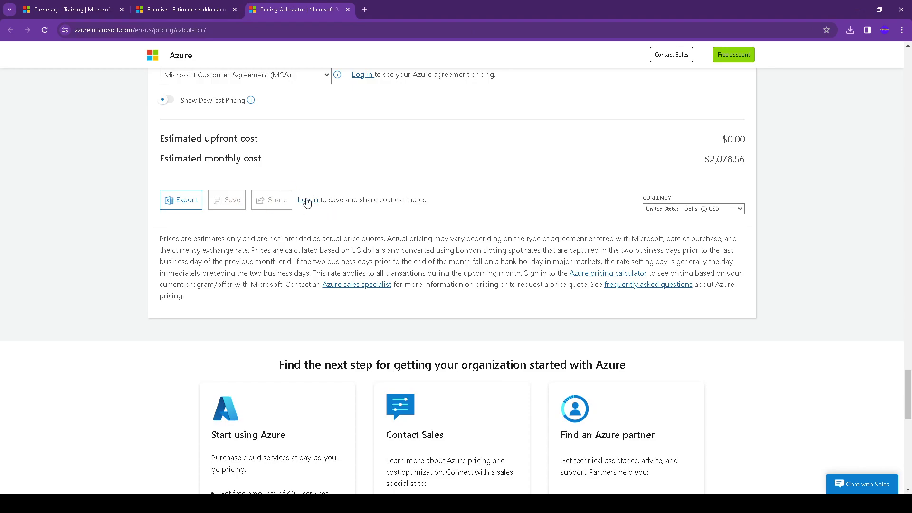
Read the exercise's Share instruction and check the calculator's note about saving and sharing cost estimates.
left_click(183, 9)
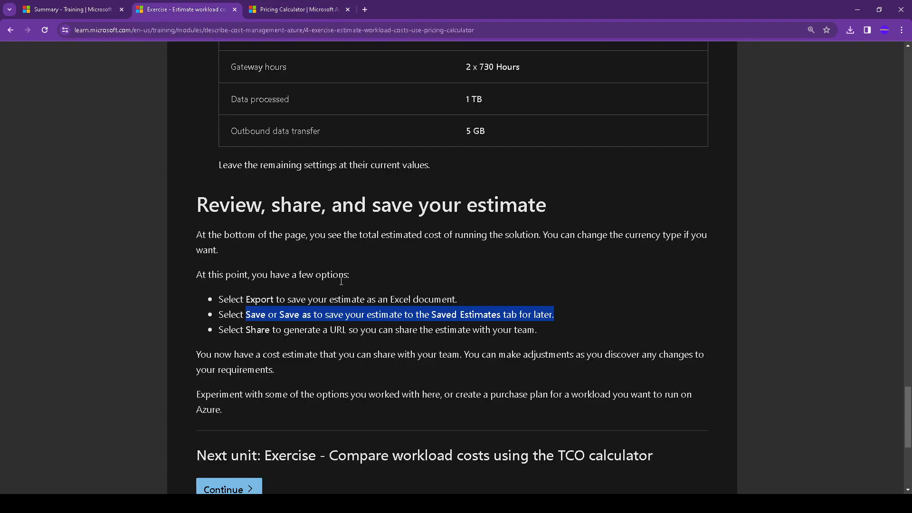
left_click_drag(253, 328, 536, 332)
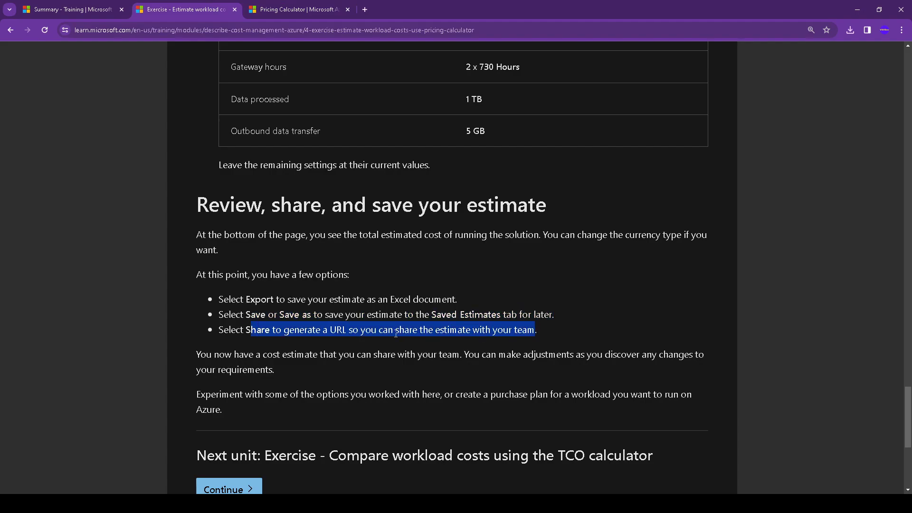
left_click(283, 11)
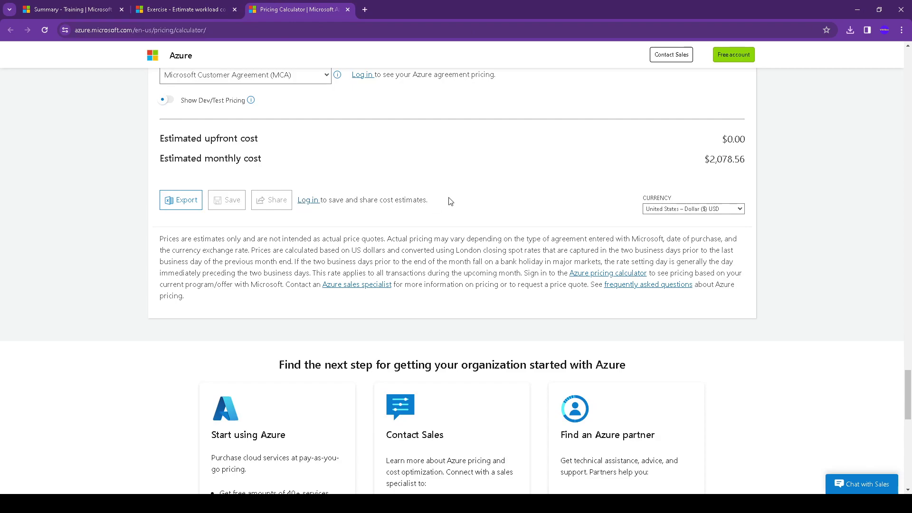
left_click_drag(450, 201, 297, 199)
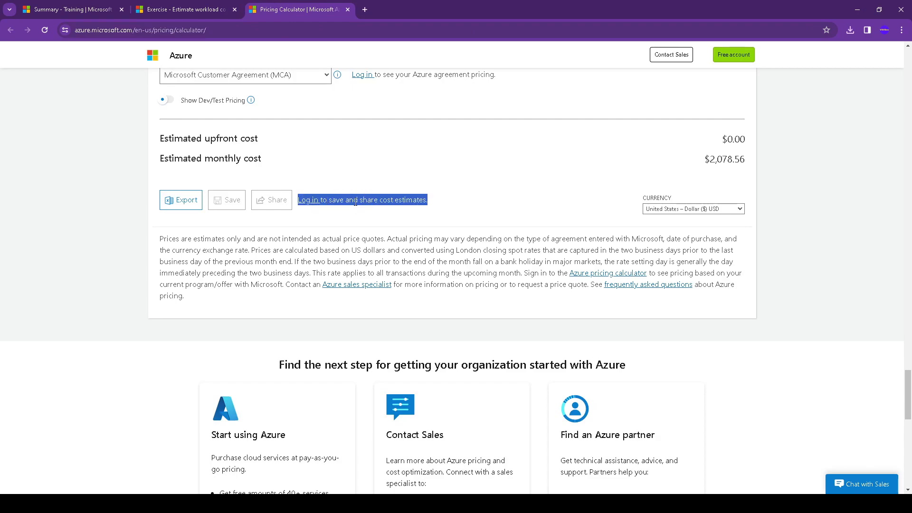
left_click(203, 9)
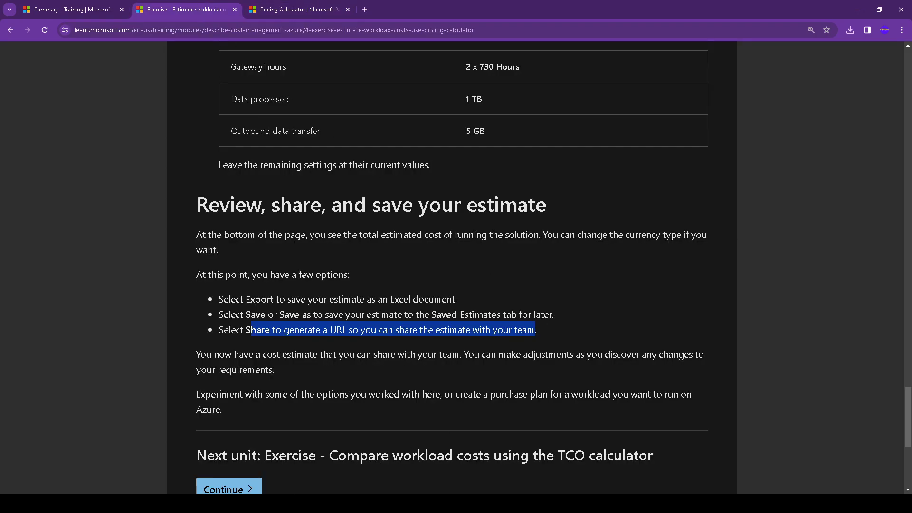